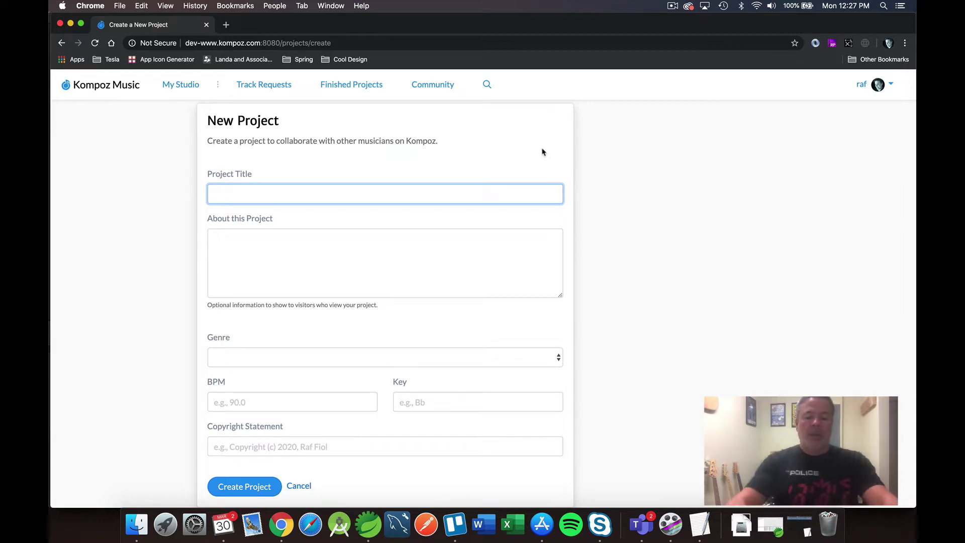
Step: Title the project 'Demo Project' and paste a lorem ipsum description into About this Project
type("Demo")
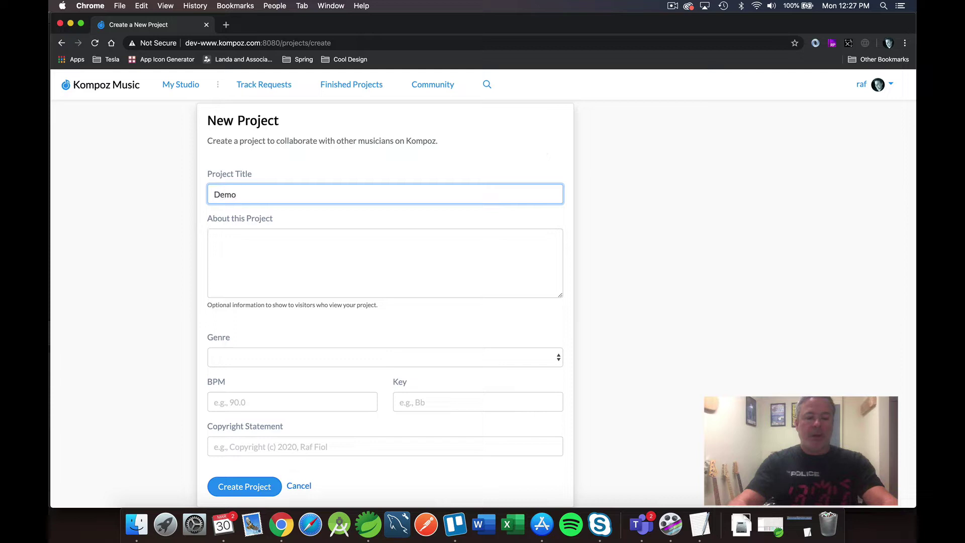
type(" Project")
left_click(215, 239)
type("Lorem ipsum dolor sit amet, eum at appareat mandamus definitionem, cu numquam utroque mei. Cu qualisque assentior consectetuer mel, senserit liberavisse sit cu, in maiorum quaestio complectitur his. At quas detraxit conceptam sed, no omnium adolescens reprimique has. Malis fabellas disputando ad mea, pro an legimus vivendo. Nec at eleifend vituperatoribus.")
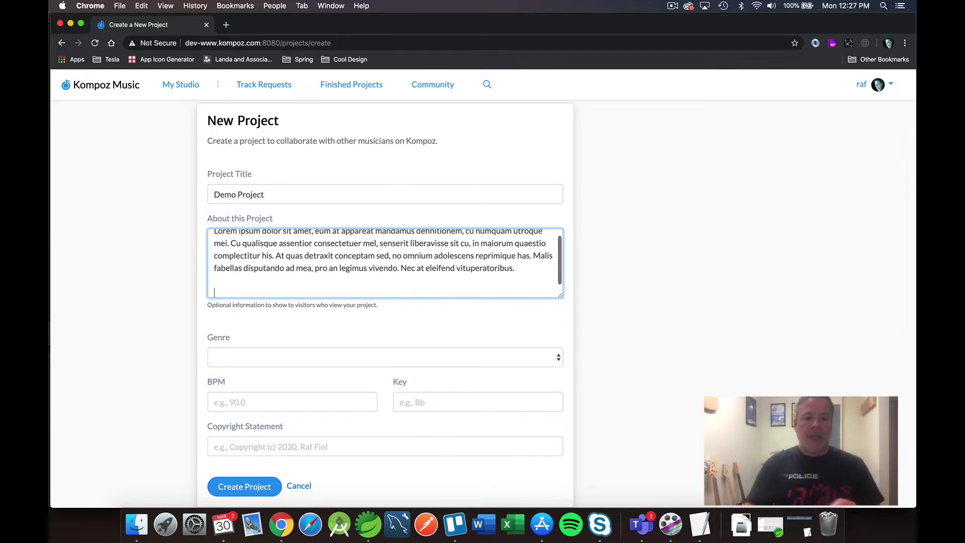
Step: Bring up the Genre dropdown list to choose the project's genre
left_click(319, 355)
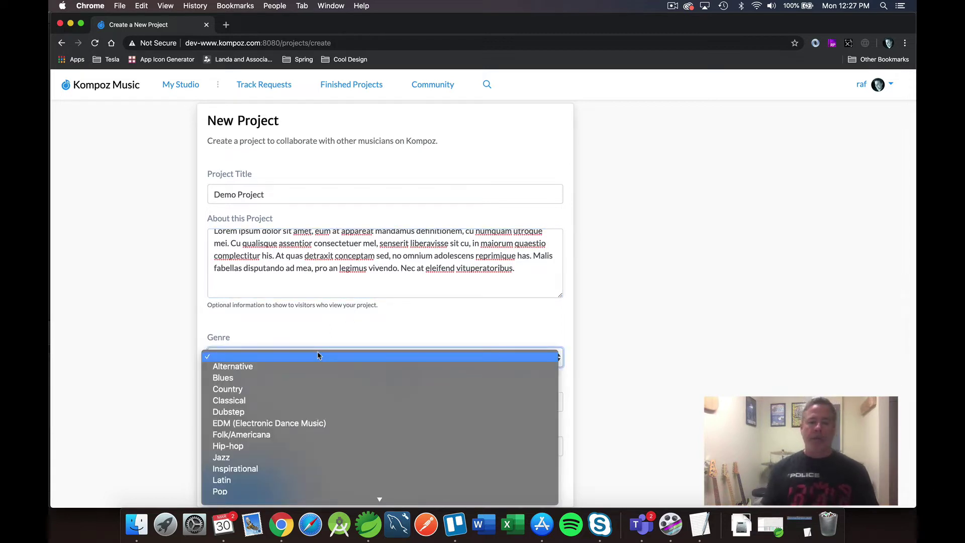
left_click(321, 258)
scroll(315, 244, "up", 1)
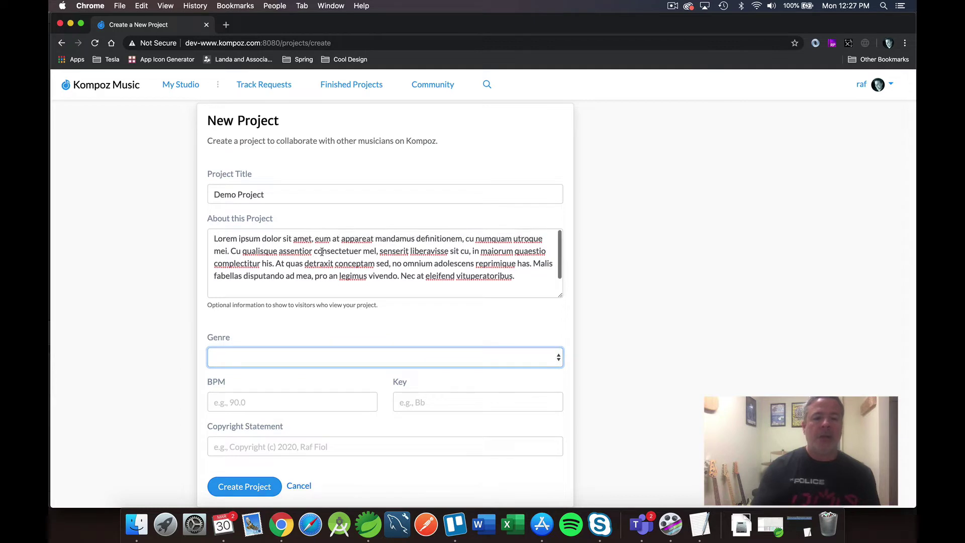
scroll(170, 254, "down", 3)
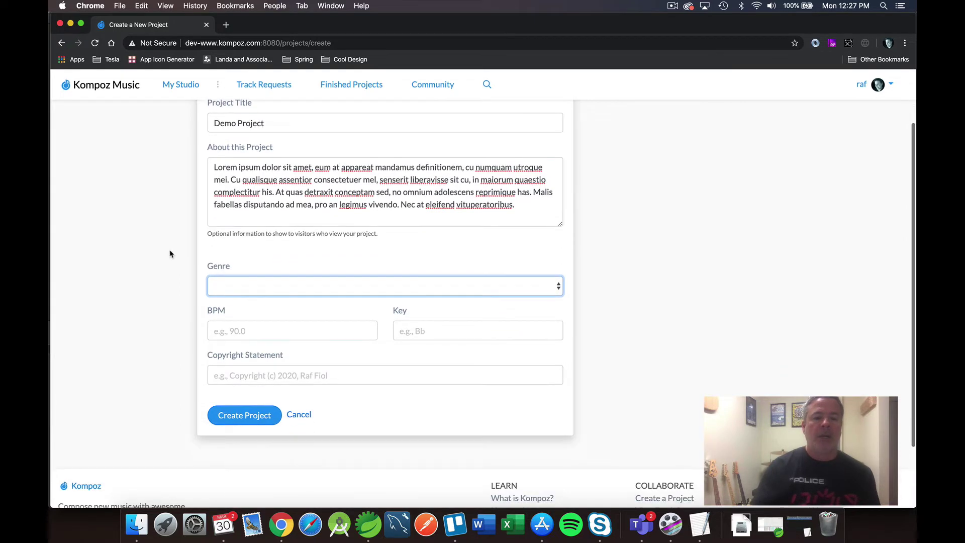
left_click(249, 282)
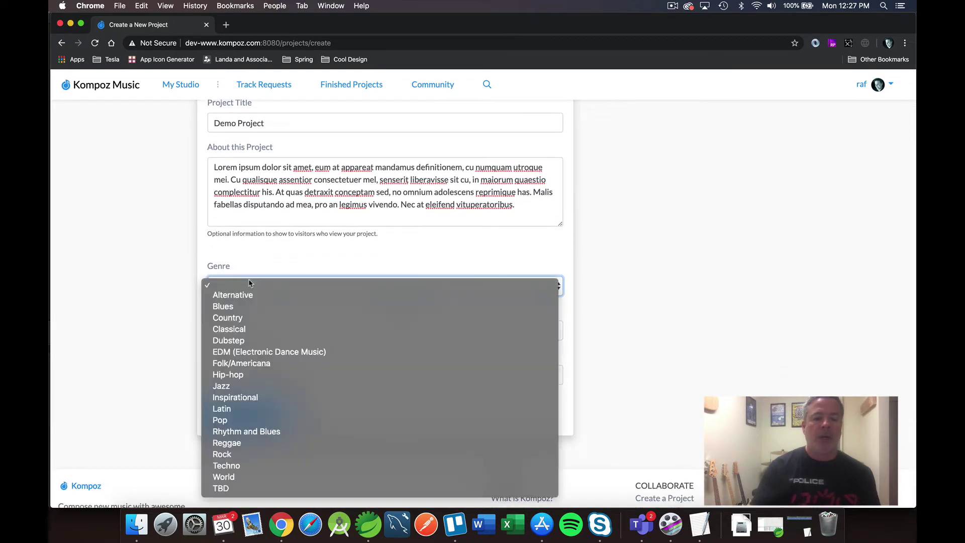
Step: Choose genre TBD and set the tempo to 90 BPM
left_click(277, 489)
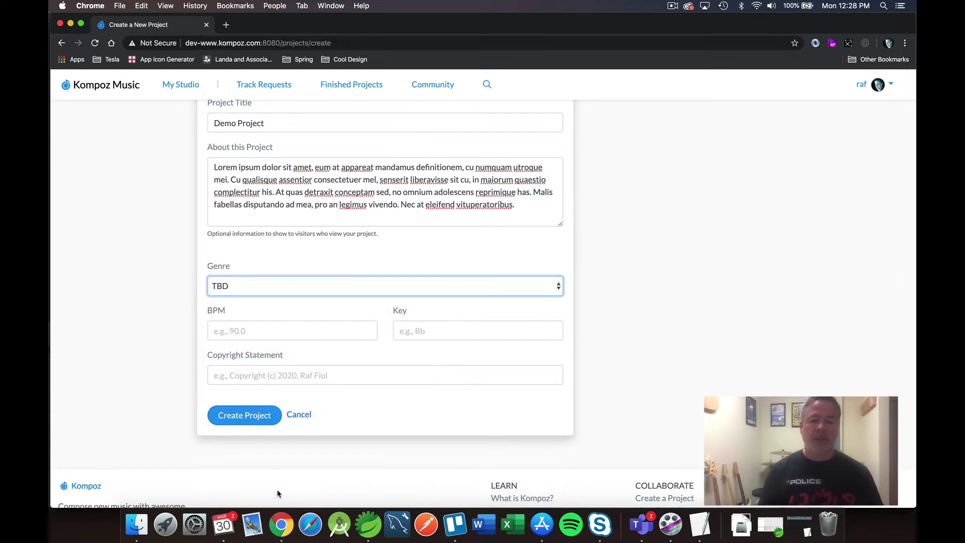
left_click(310, 333)
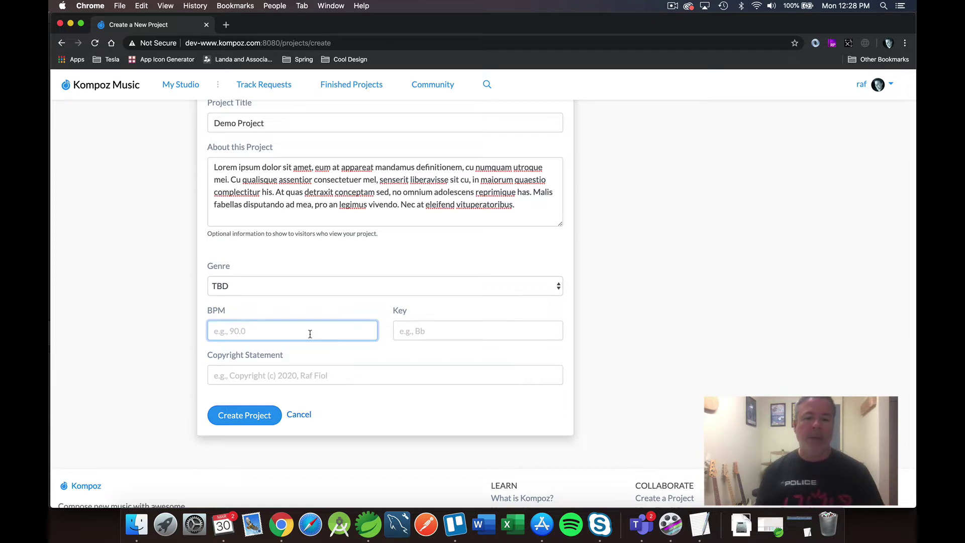
type("90")
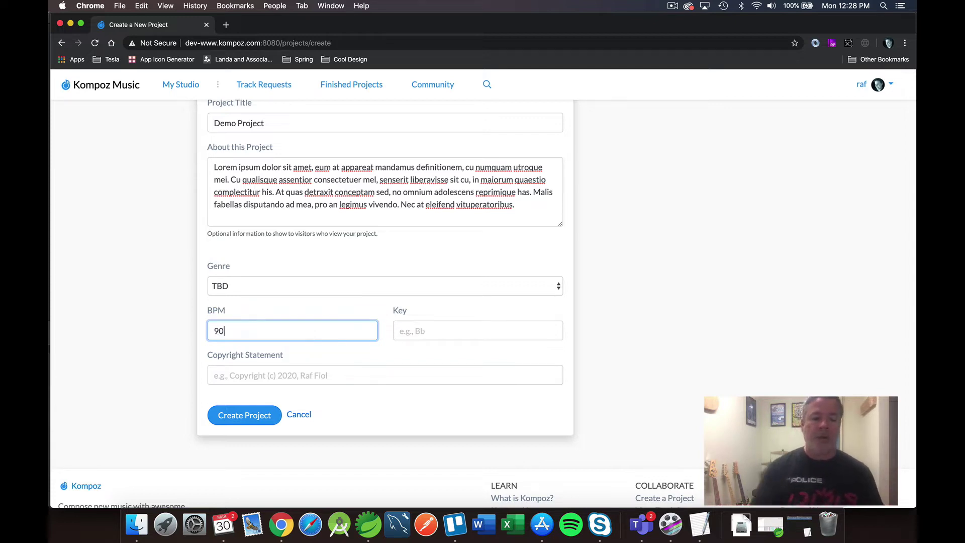
type(".22")
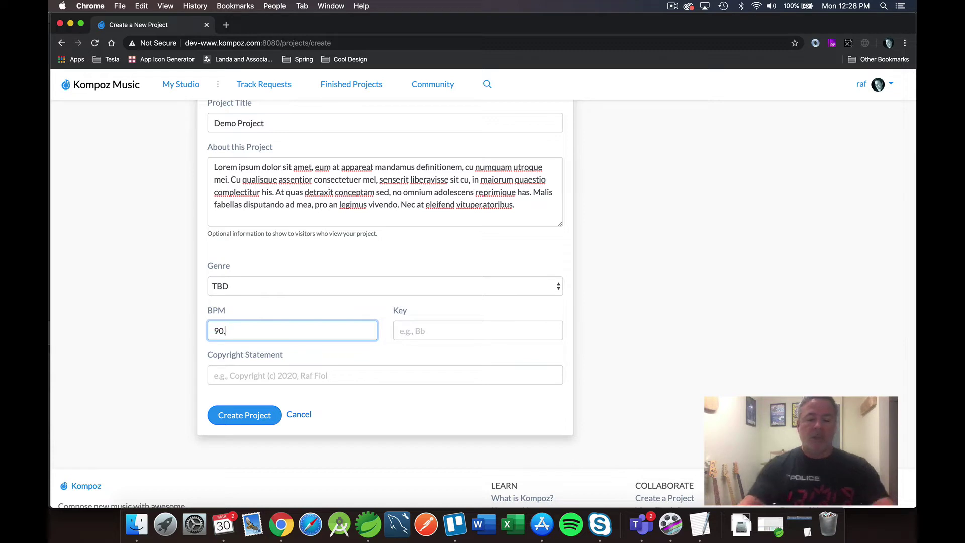
key("BackSpace")
key("BackSpace")
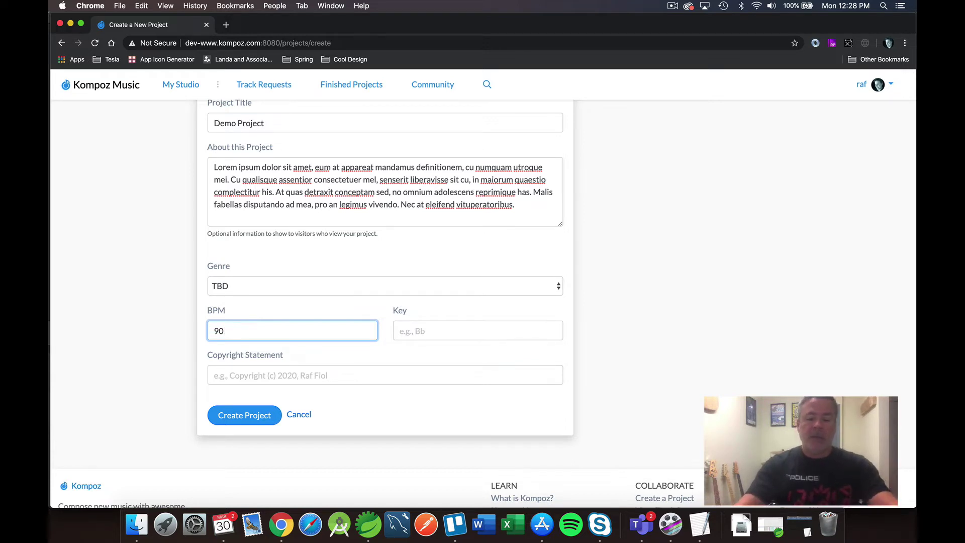
type("ish")
key("BackSpace")
key("BackSpace")
key("BackSpace")
key("BackSpace")
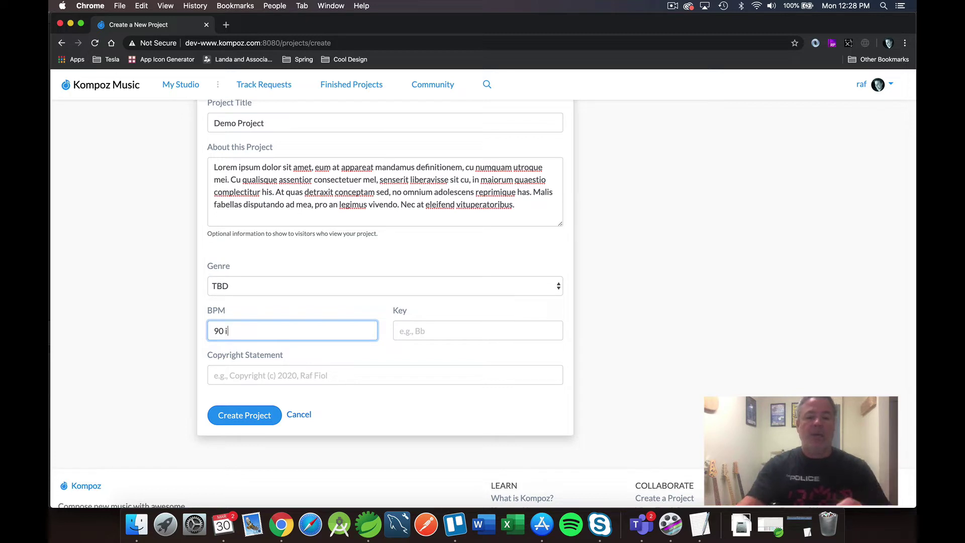
Step: Set the musical key to E and create the project
left_click(413, 328)
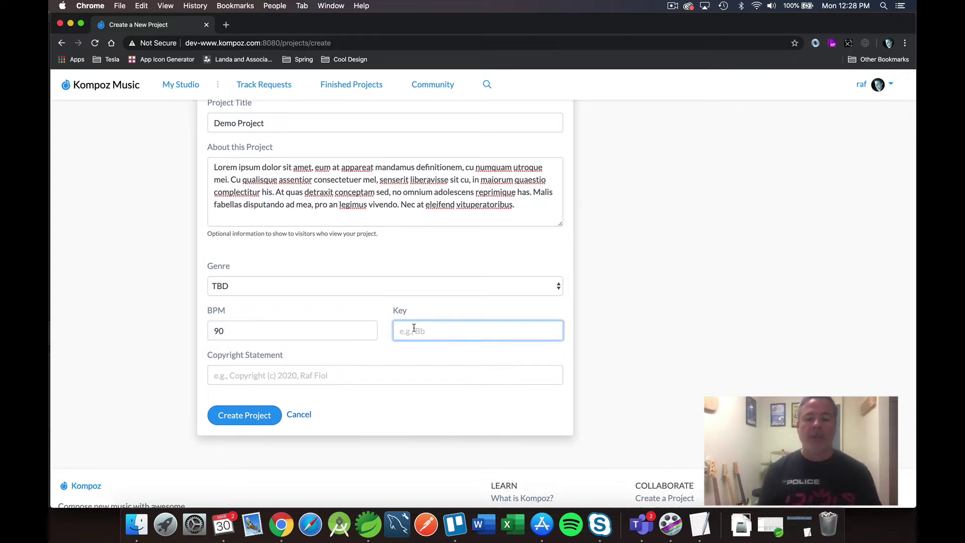
type("E")
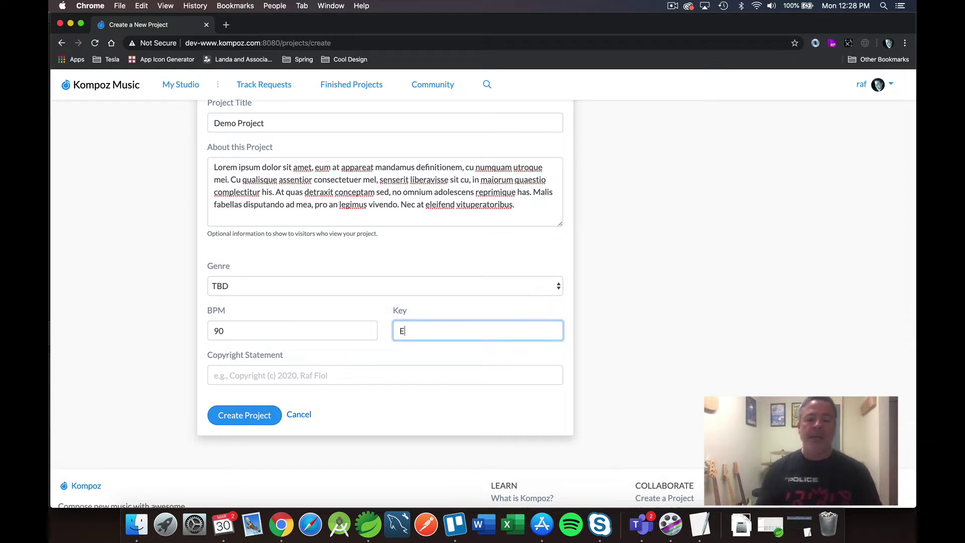
left_click(349, 370)
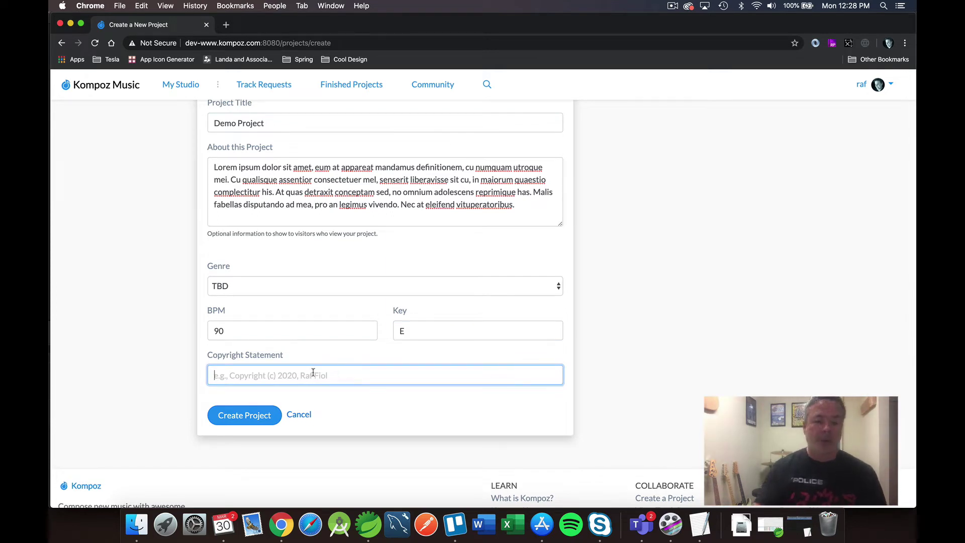
left_click(245, 415)
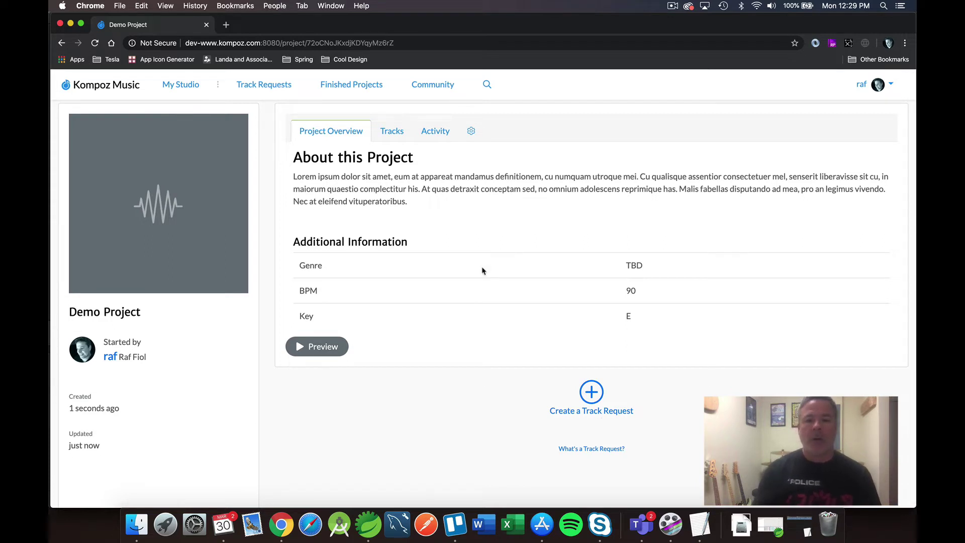
Step: Show Demo Project's still-empty Tracks tab with its Upload Tracks option
left_click(396, 130)
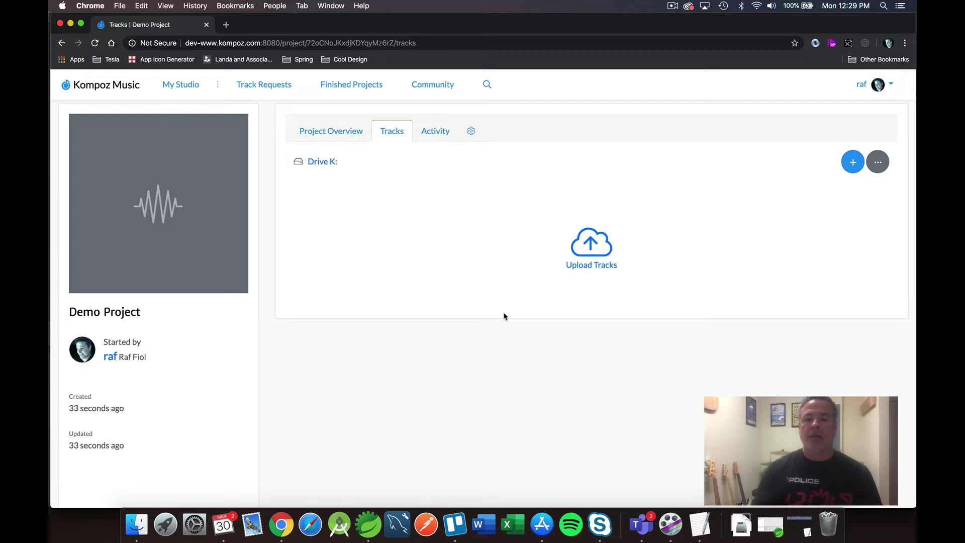
Step: Queue the eight gtr mp3 files from Music > Seps > mp3, gtr-rhythm-1-raf through gtr-solo-4-promusicmedia
left_click(591, 245)
left_click(506, 282)
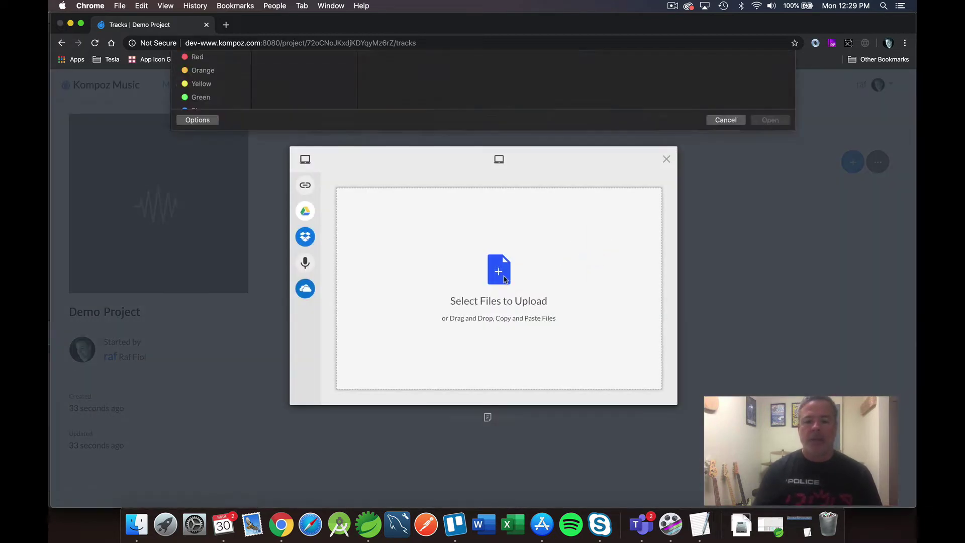
left_click(455, 63)
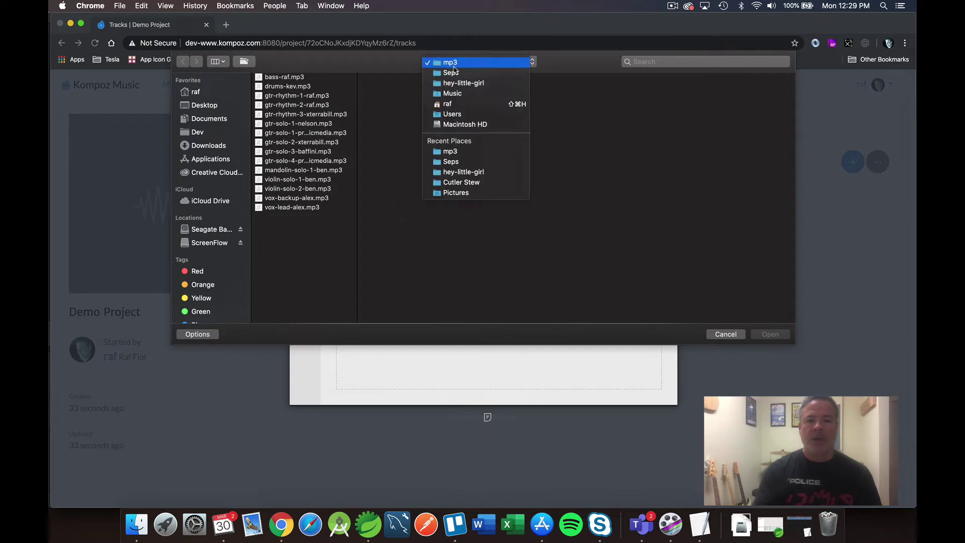
left_click(450, 73)
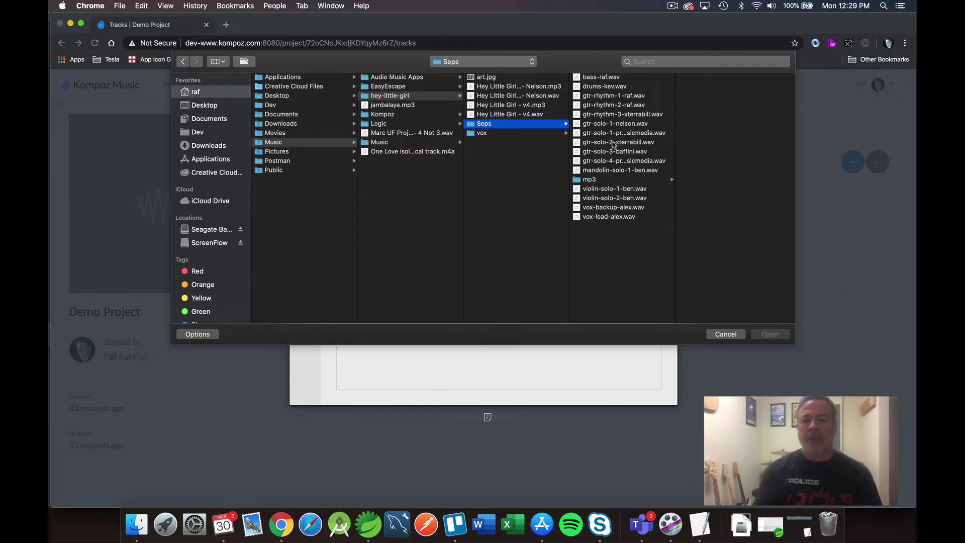
left_click(597, 179)
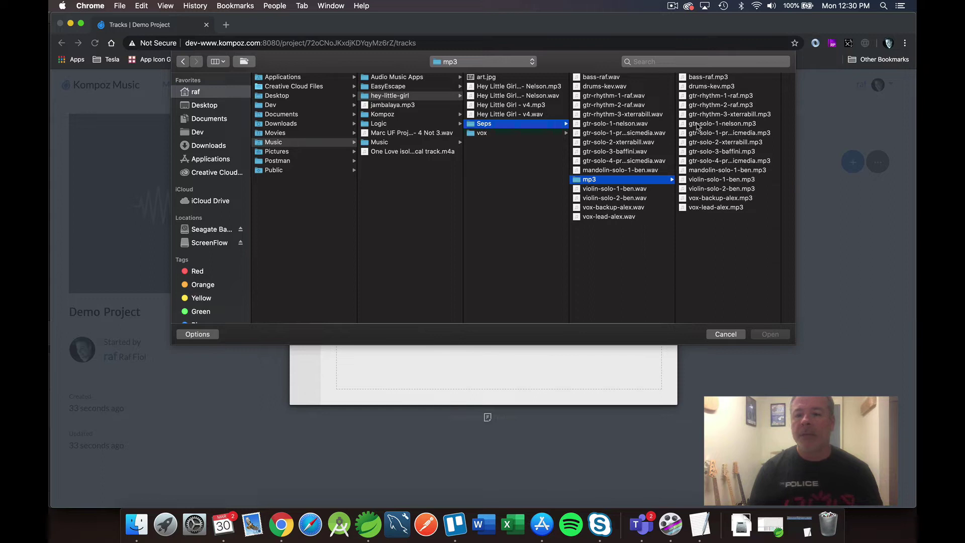
left_click(716, 97)
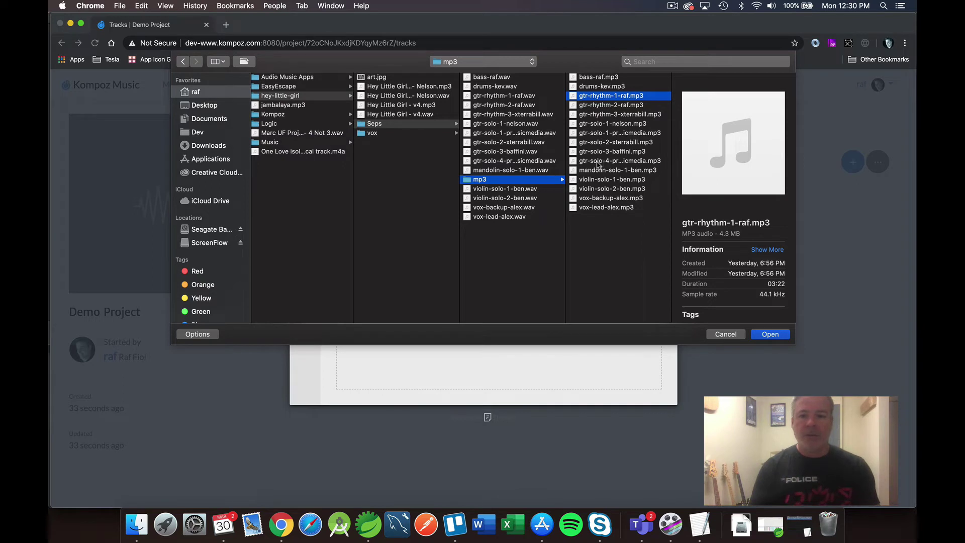
left_click(600, 161, "shift")
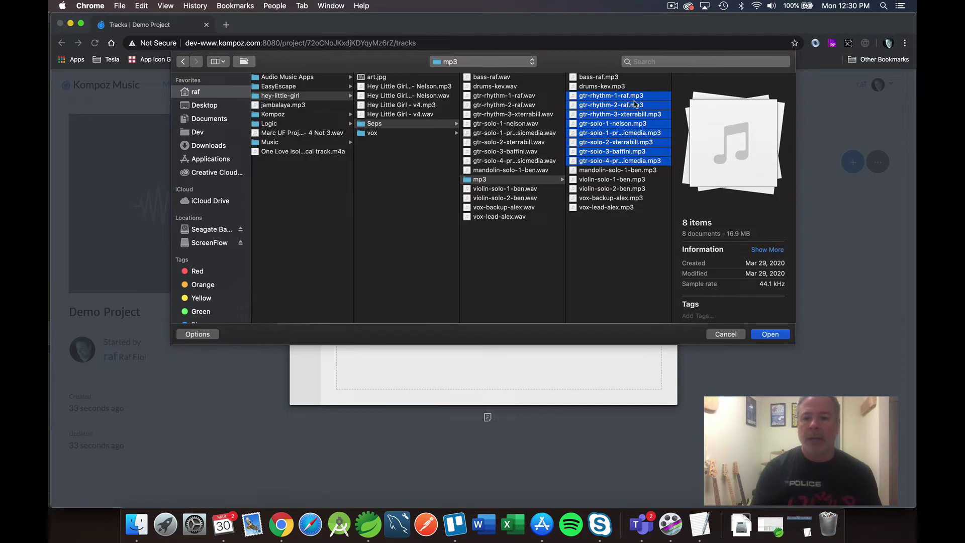
left_click(769, 334)
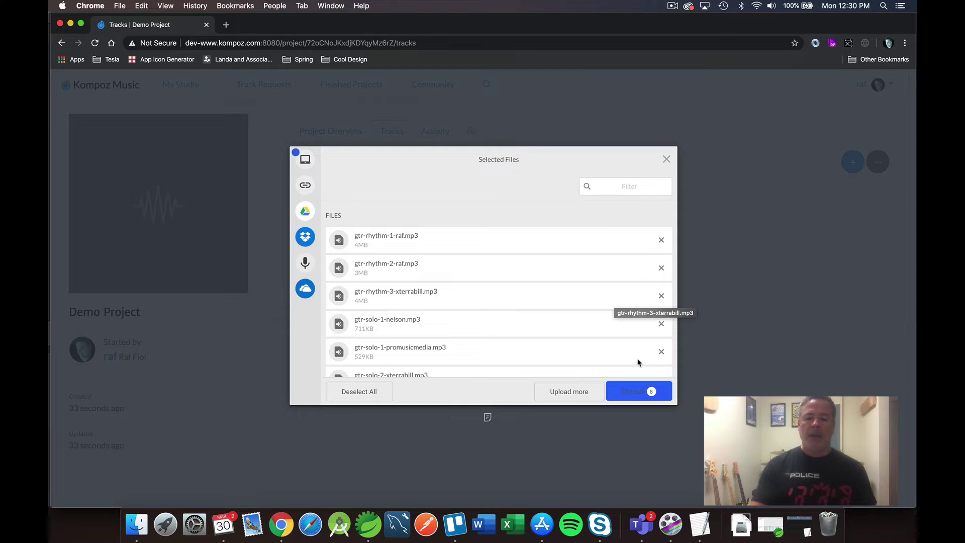
Step: Upload the eight guitar stems, refresh the track list, and reopen the track actions menu
left_click(629, 394)
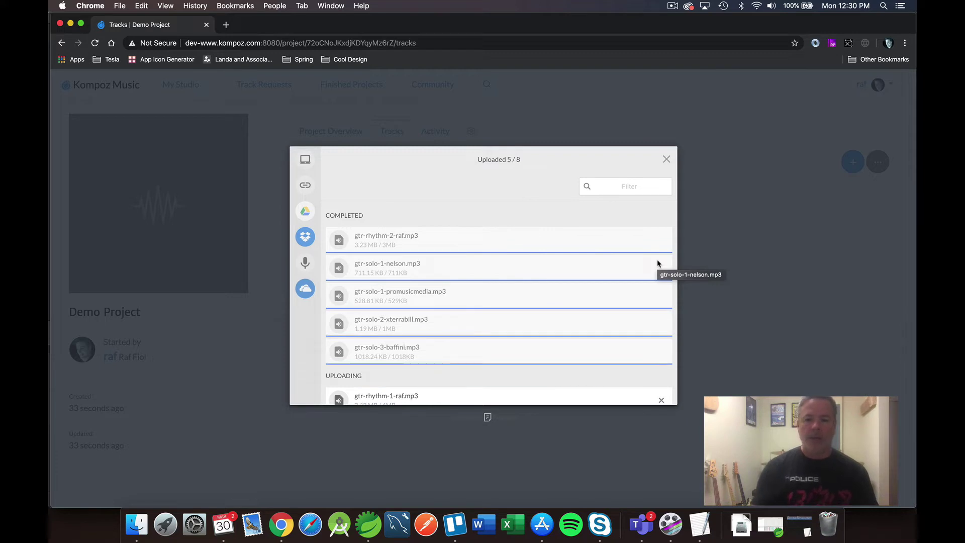
scroll(635, 301, "down", 3)
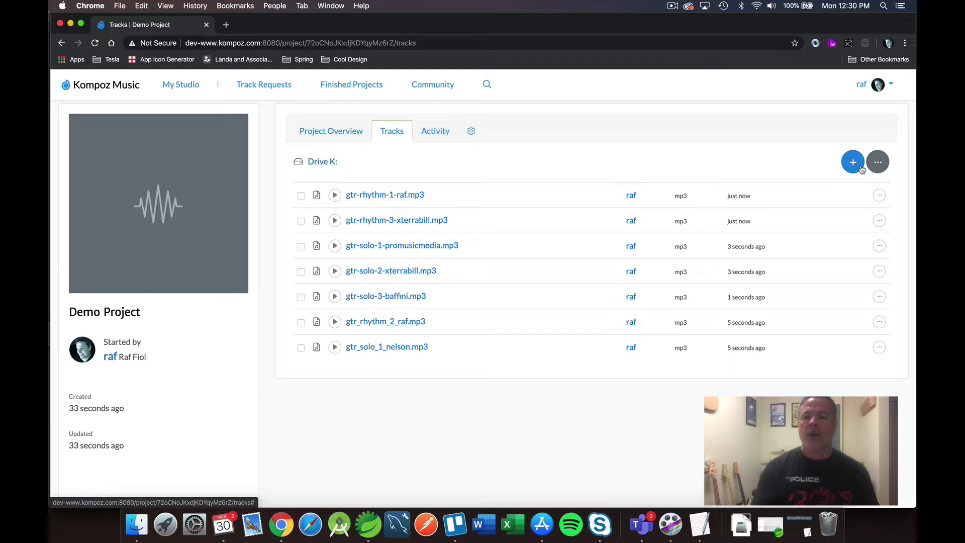
left_click(877, 161)
left_click(831, 371)
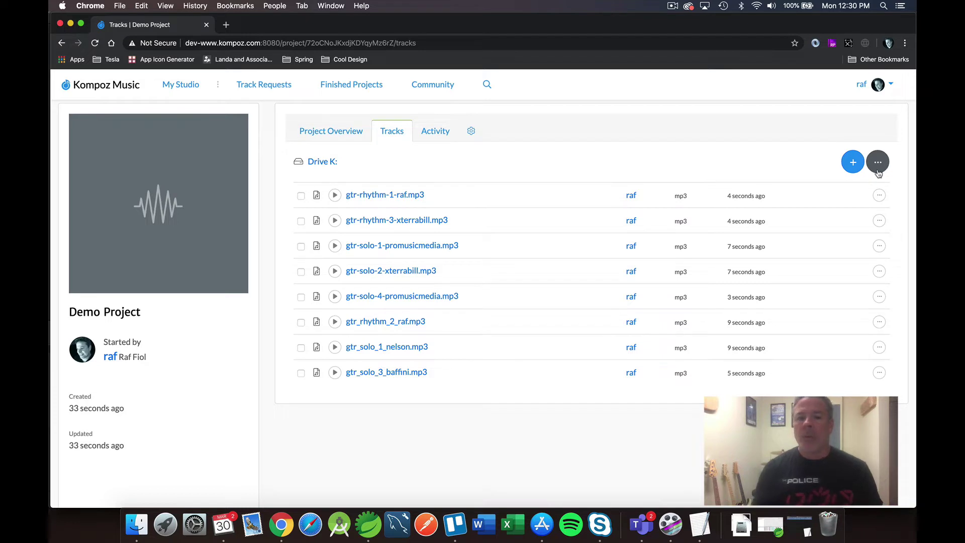
left_click(878, 166)
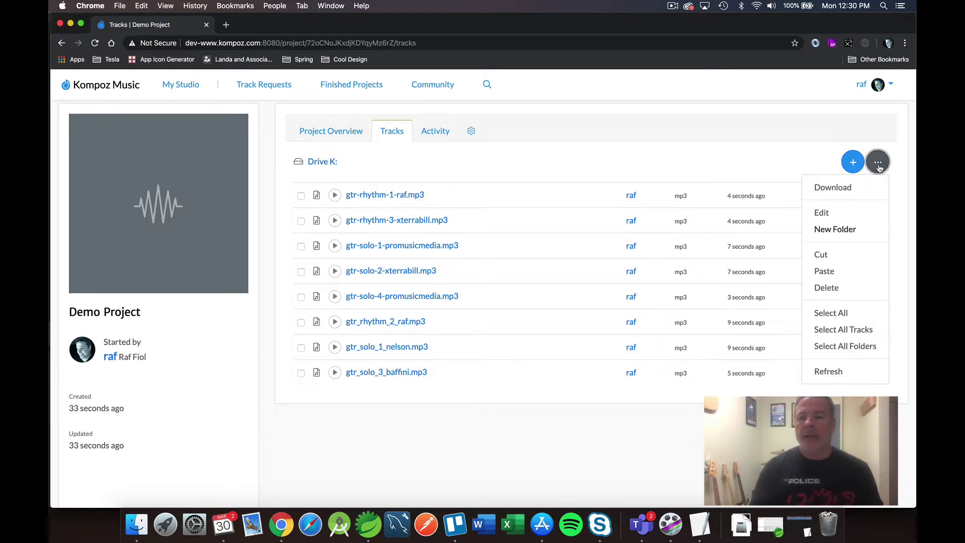
Step: Create a new folder named Seps
left_click(835, 229)
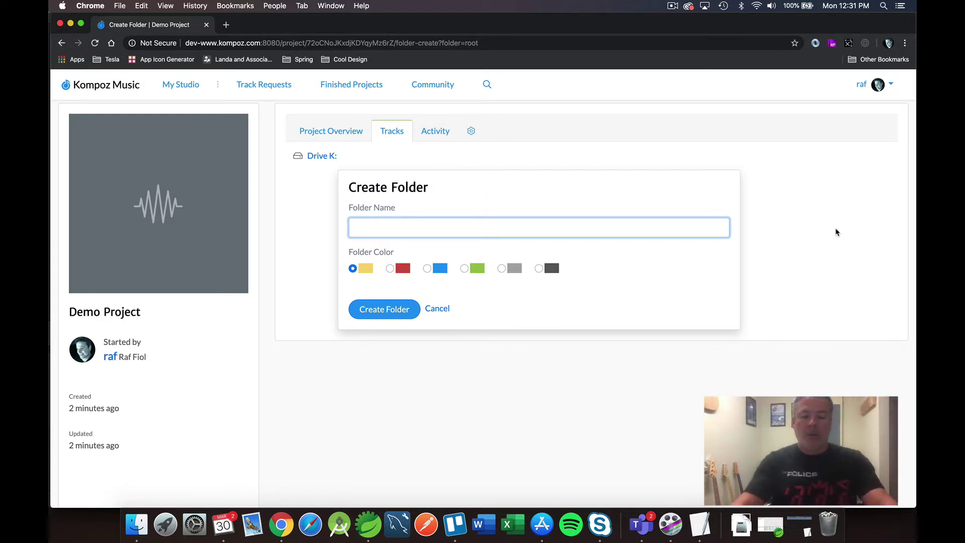
type("Seps")
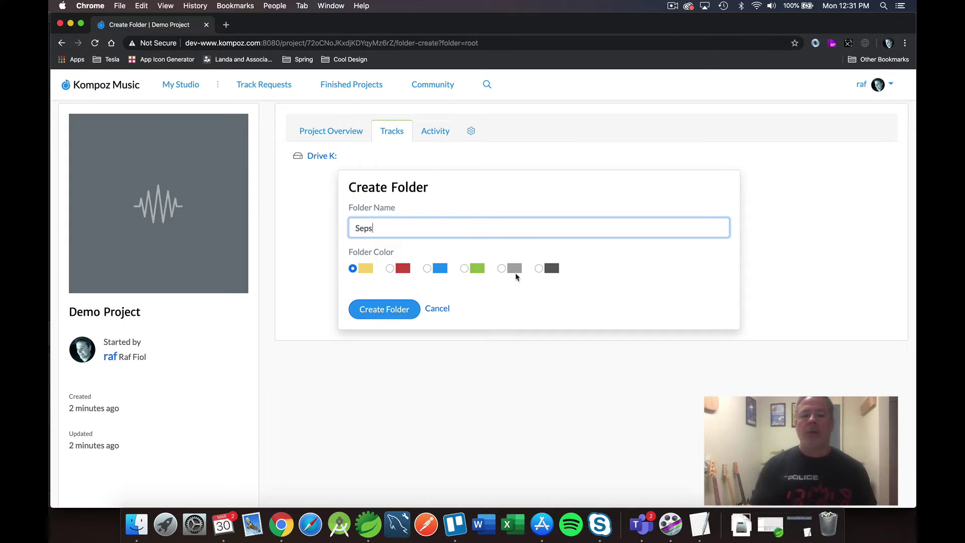
left_click(398, 311)
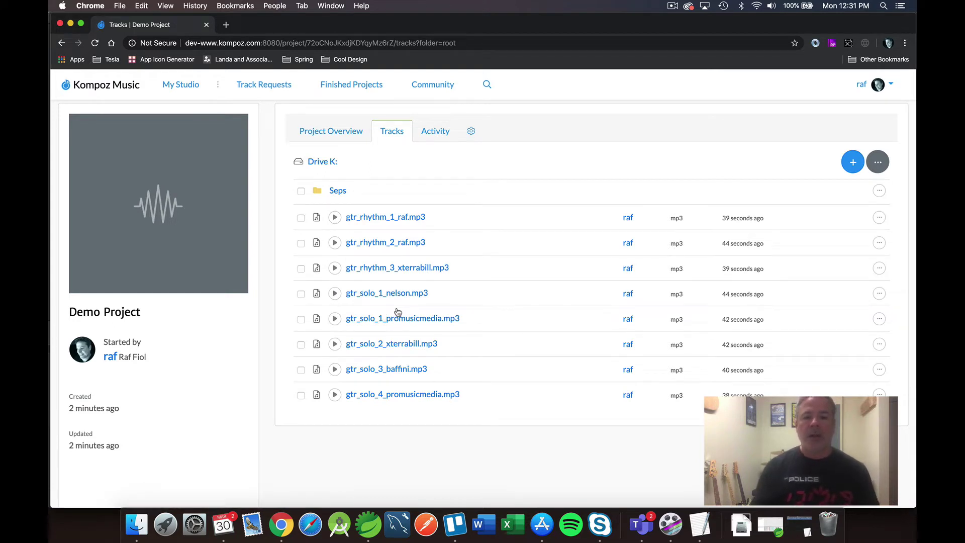
Step: Create a second folder named 'Mix / Master'
left_click(877, 161)
left_click(830, 229)
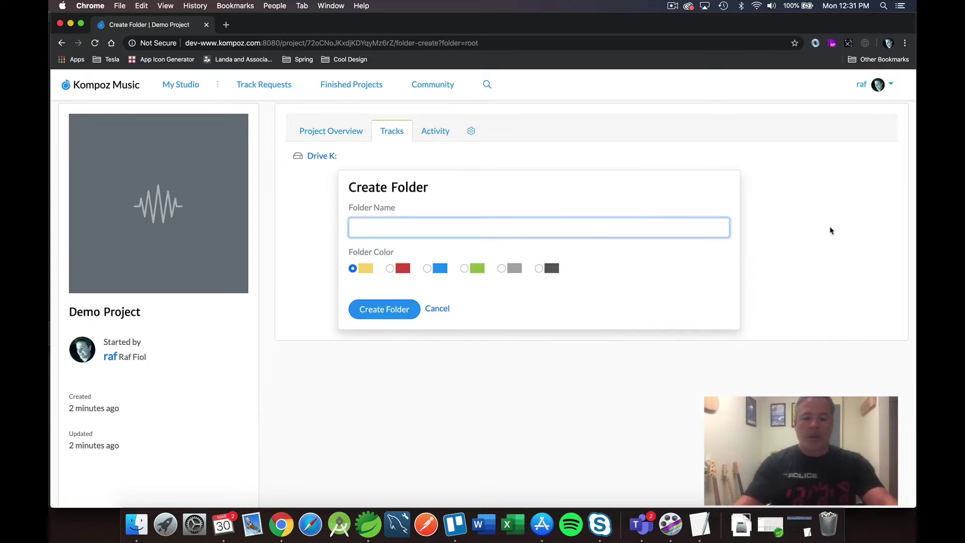
type("Mi")
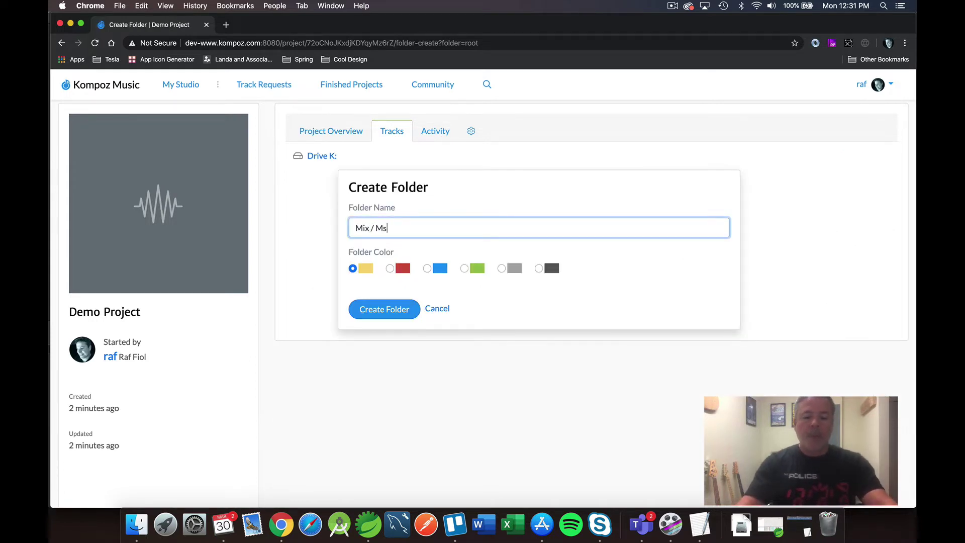
type("x / Master")
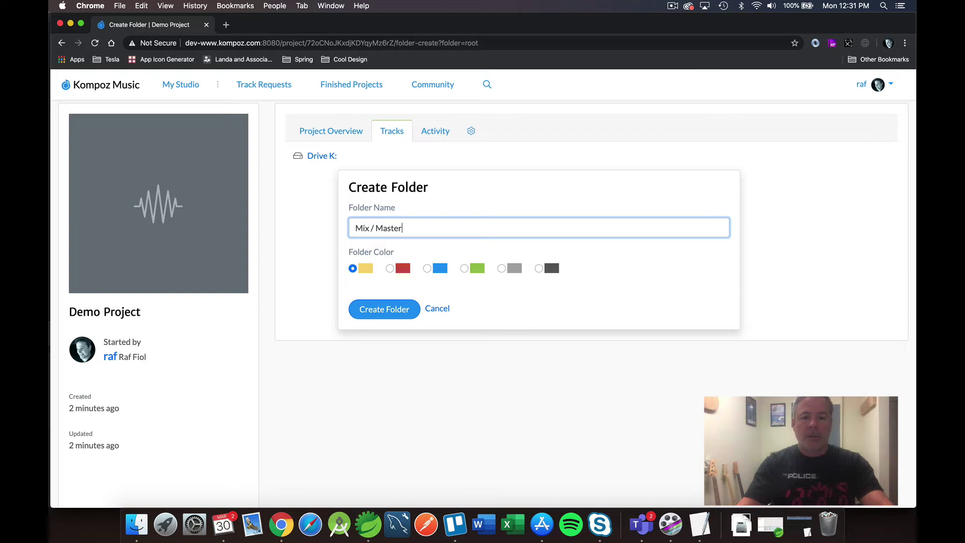
left_click(390, 310)
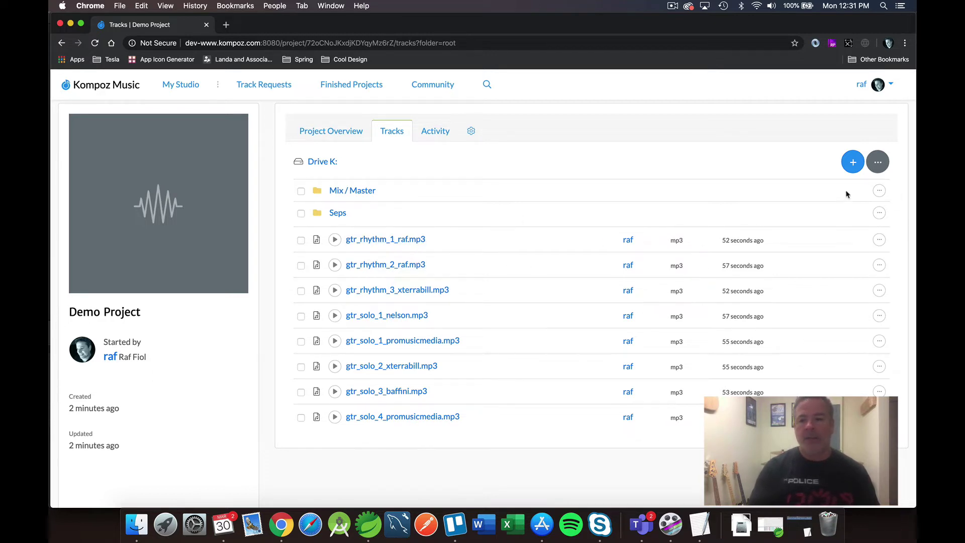
Step: Select all eight top-level tracks and cut them
left_click(878, 162)
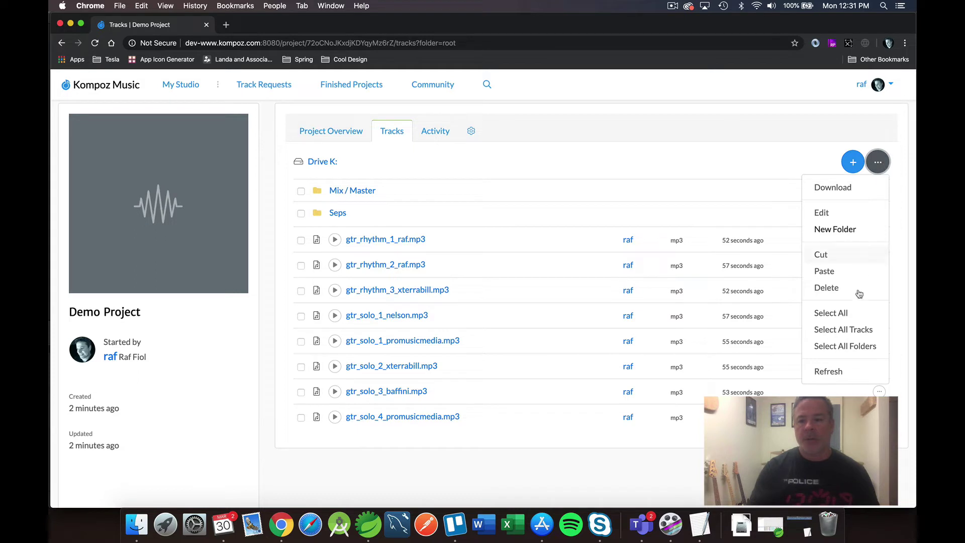
left_click(857, 330)
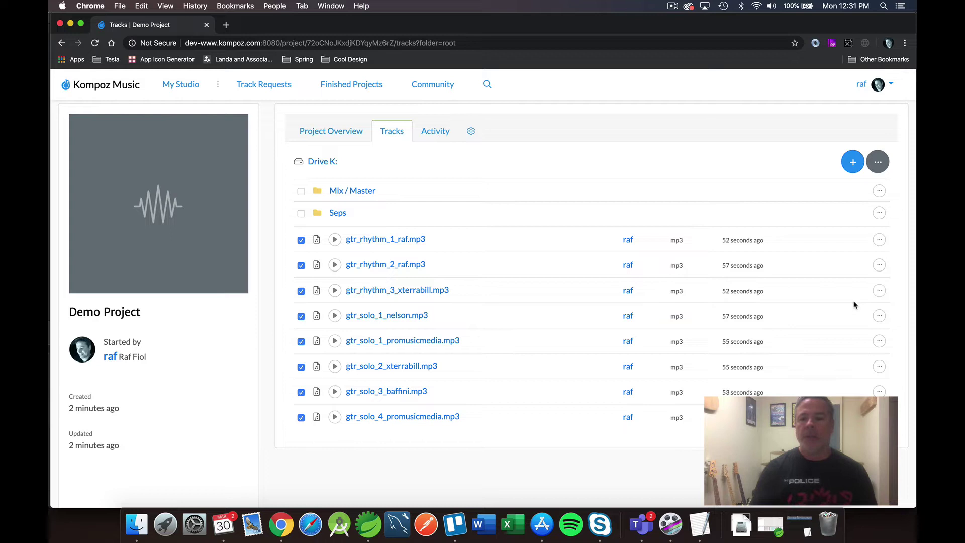
left_click(877, 162)
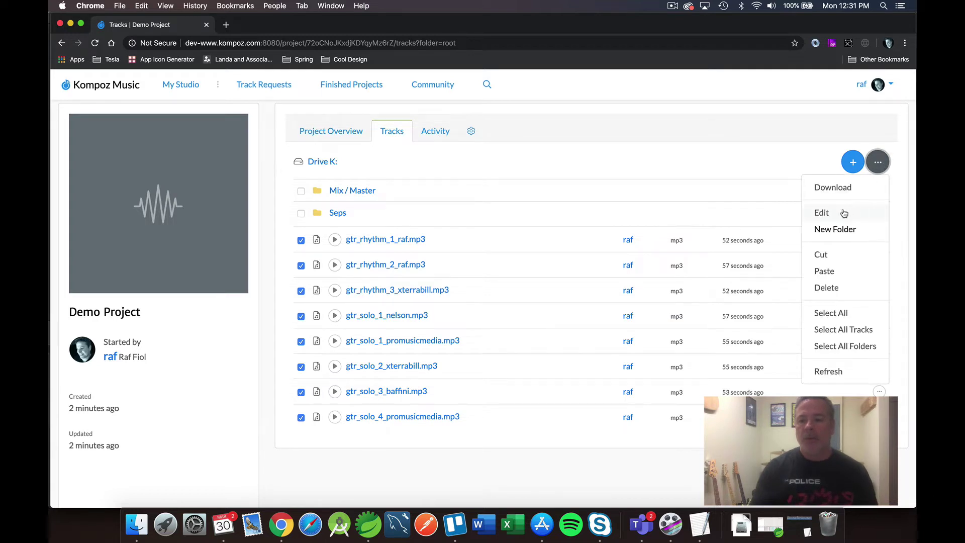
left_click(668, 185)
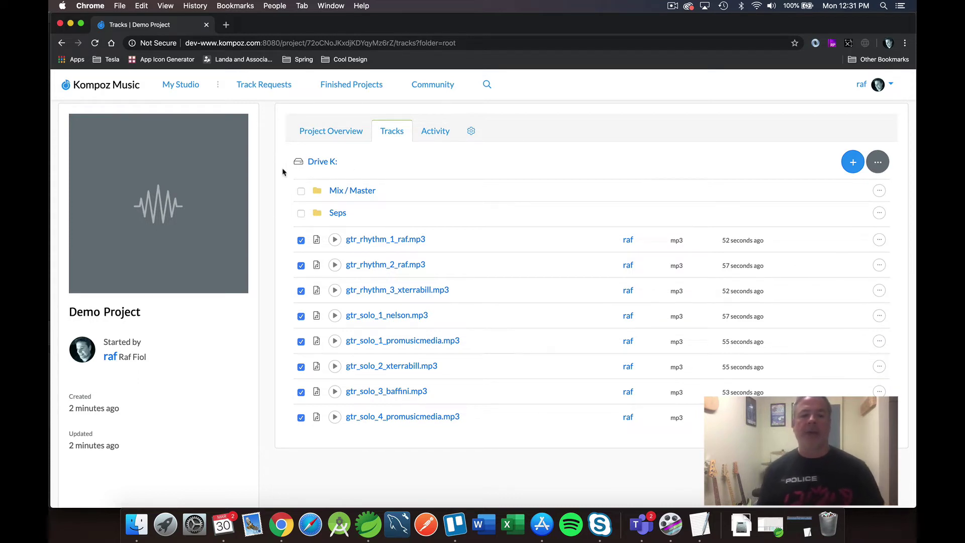
left_click(879, 168)
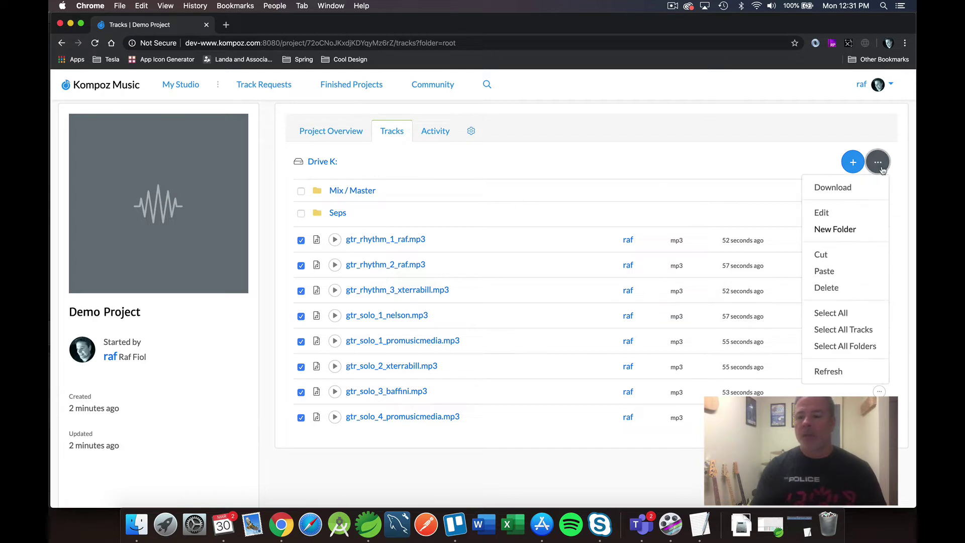
left_click(823, 255)
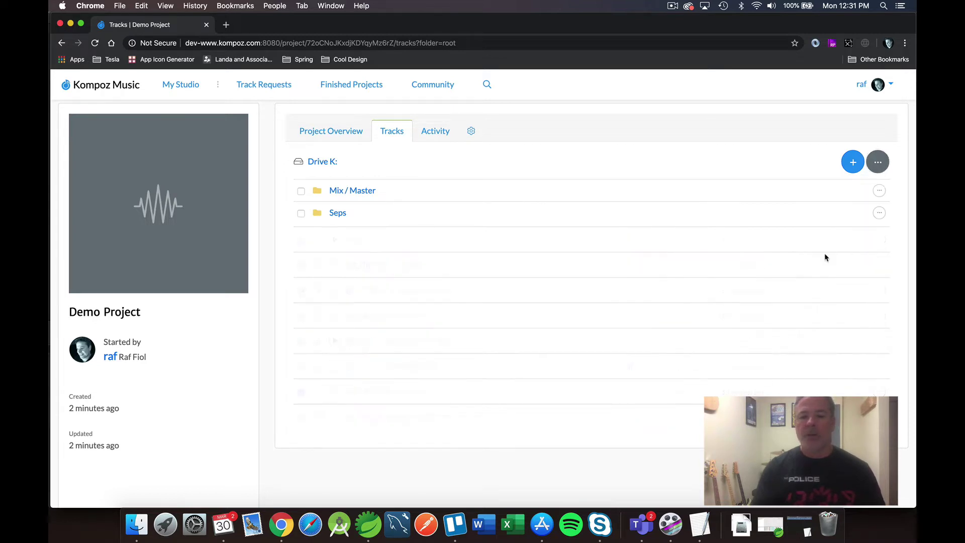
Step: Paste the eight cut guitar tracks into the Seps folder
left_click(337, 213)
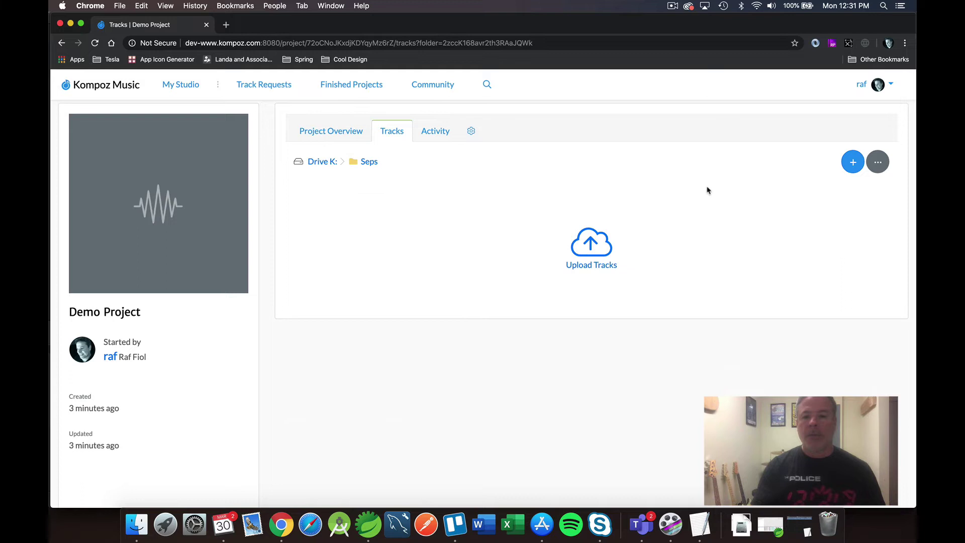
left_click(875, 169)
left_click(838, 270)
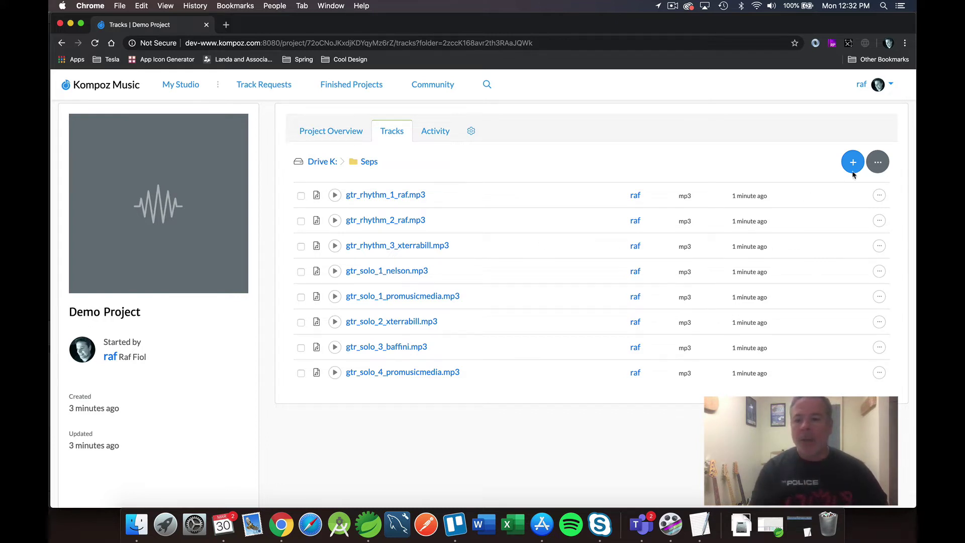
left_click(877, 166)
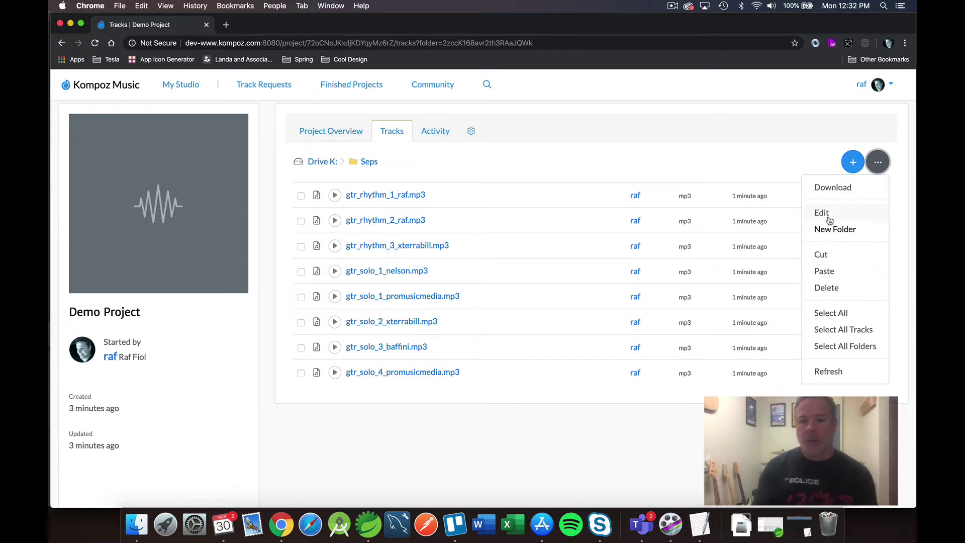
Step: Bulk-edit all Seps tracks to track type Guitar with a green track colour
left_click(840, 329)
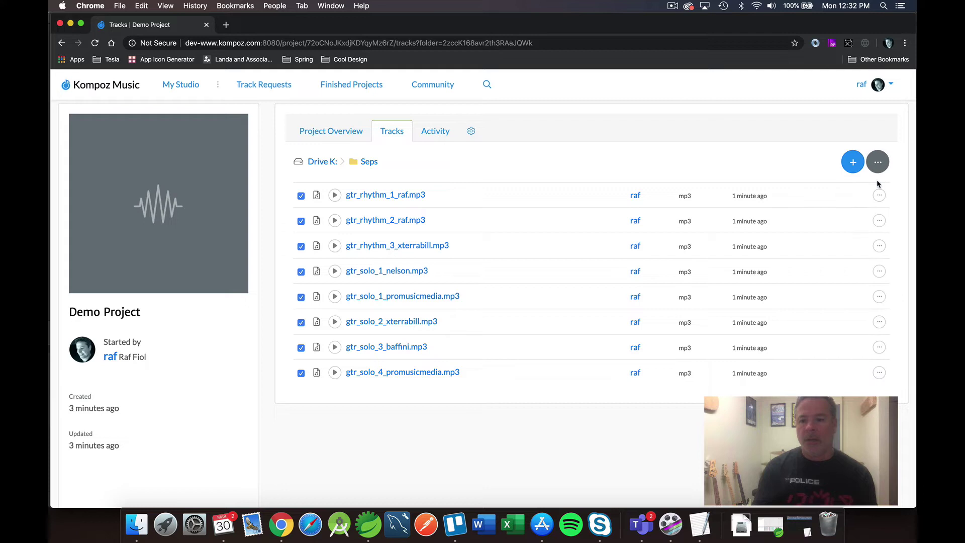
left_click(877, 162)
left_click(829, 220)
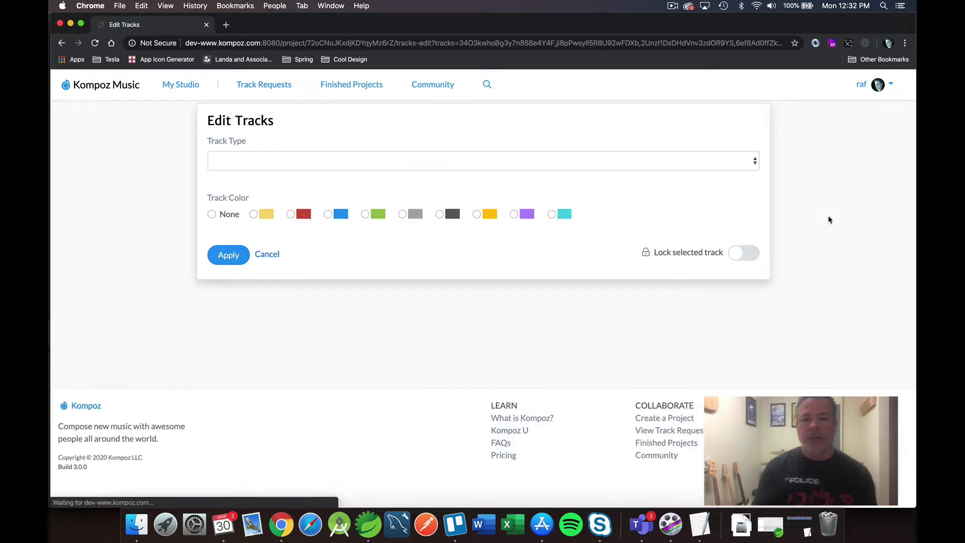
left_click(293, 163)
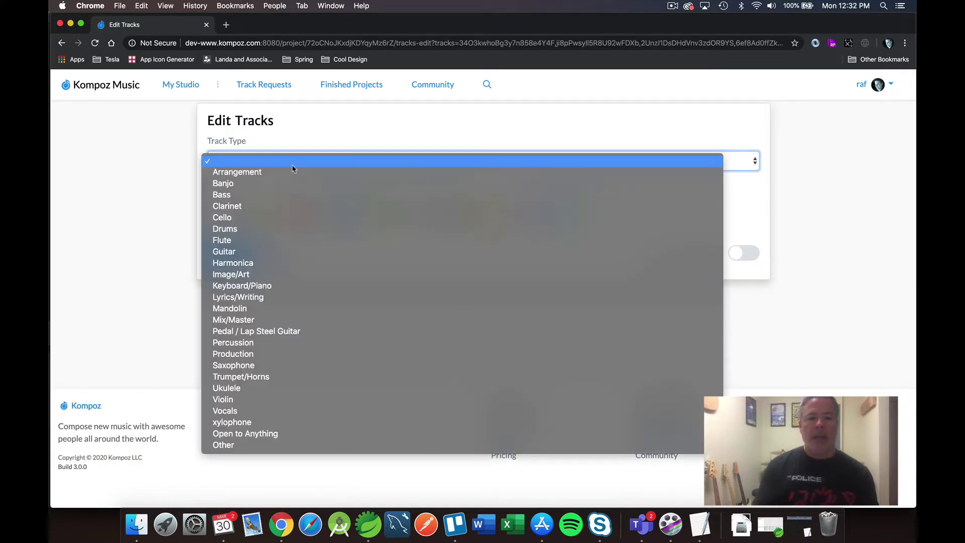
left_click(260, 252)
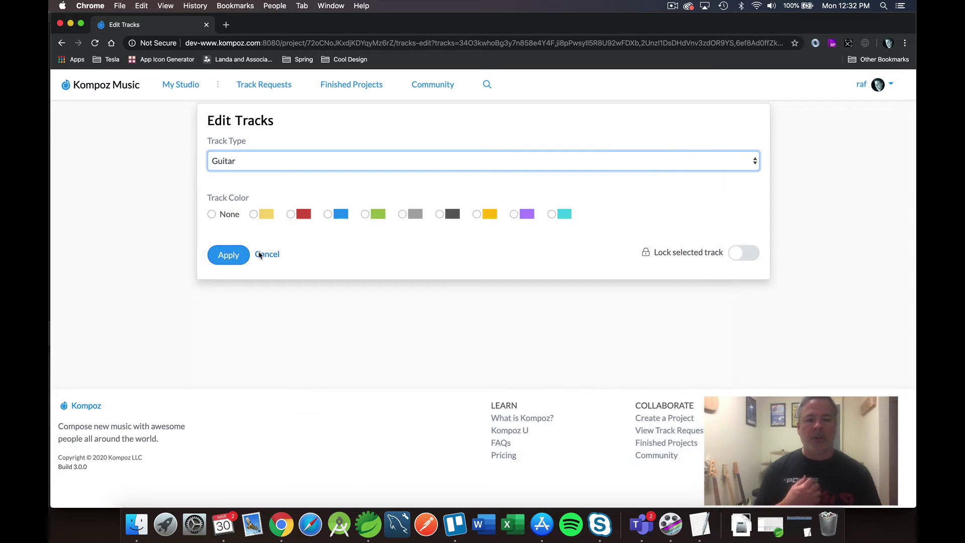
left_click(366, 215)
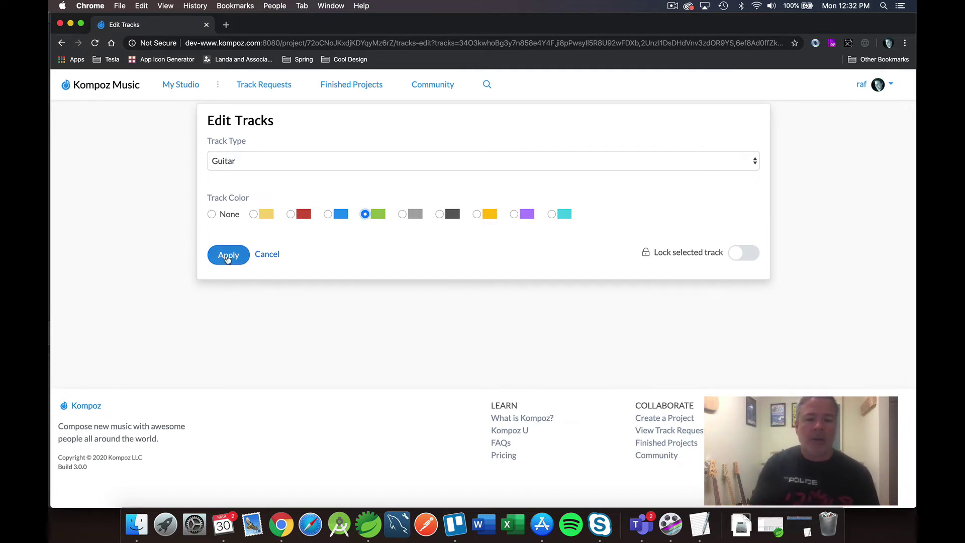
left_click(227, 256)
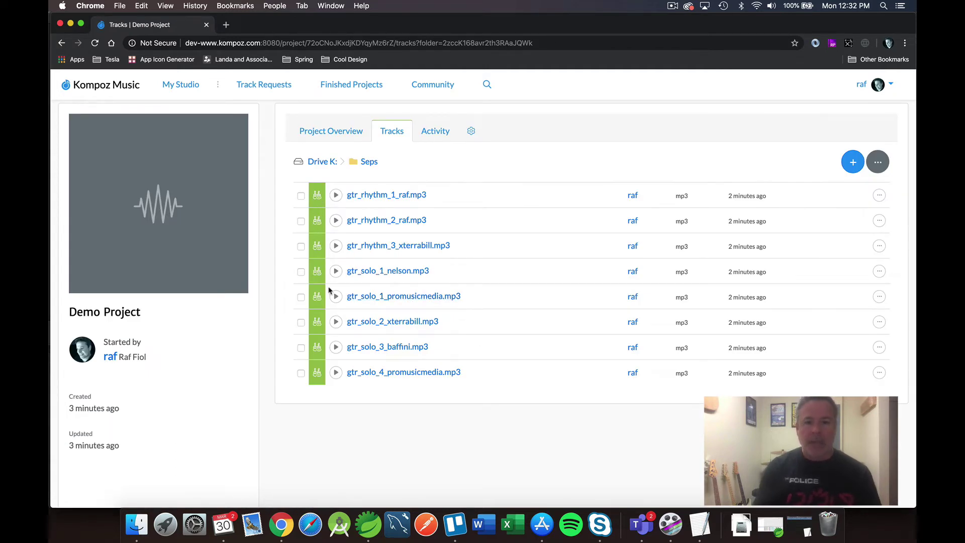
Step: Upload seven more stems—drums, mandolin, two violin solos and vocals—into Seps
left_click(853, 164)
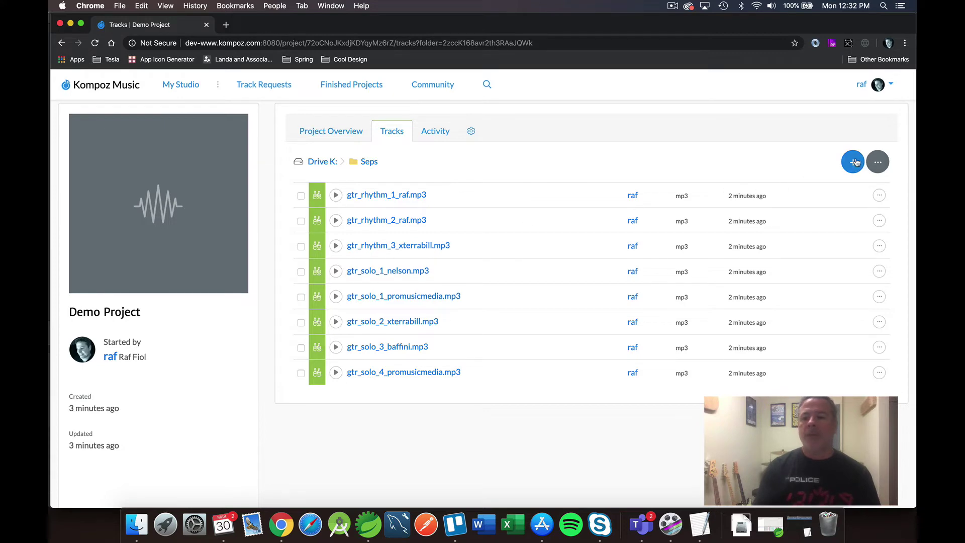
left_click(502, 273)
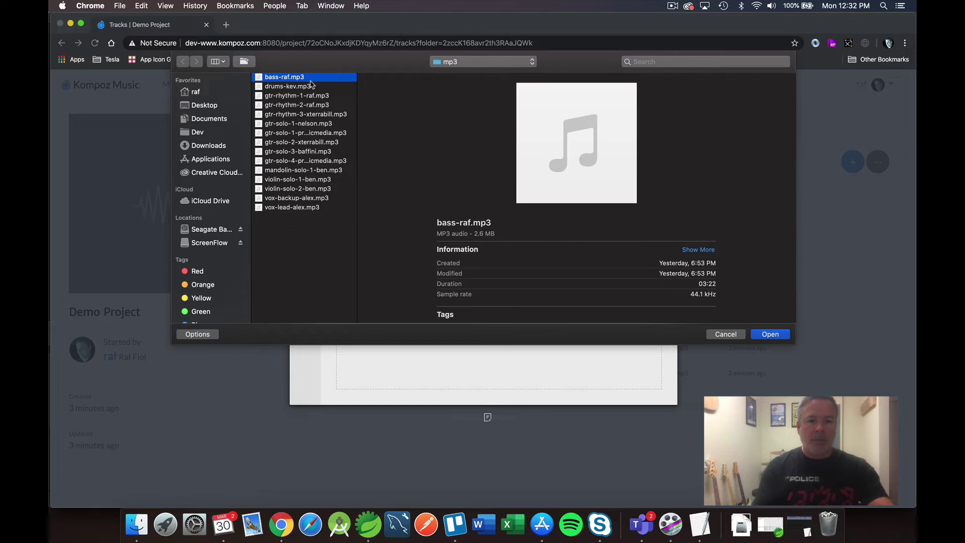
left_click(301, 87, "shift")
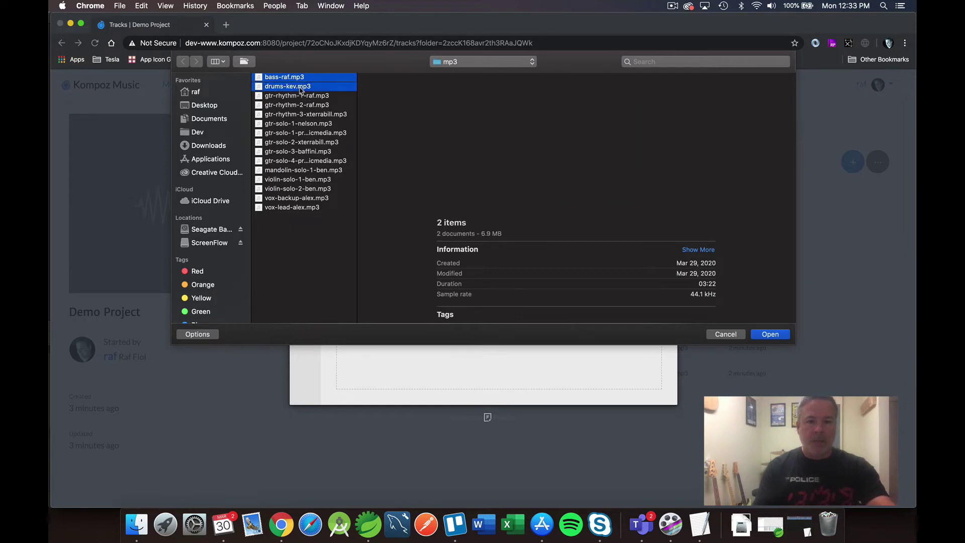
left_click(296, 170, "super")
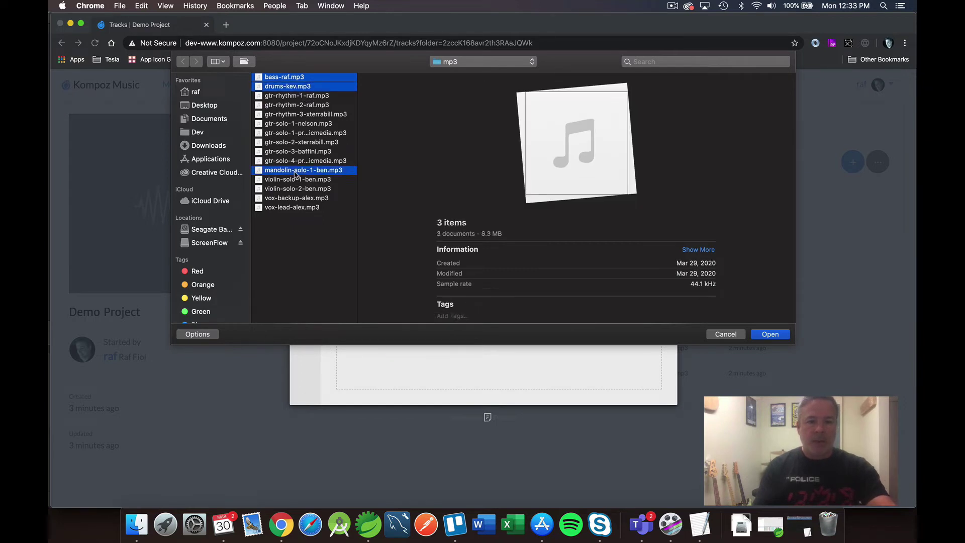
left_click(293, 180, "super")
left_click(290, 189, "super")
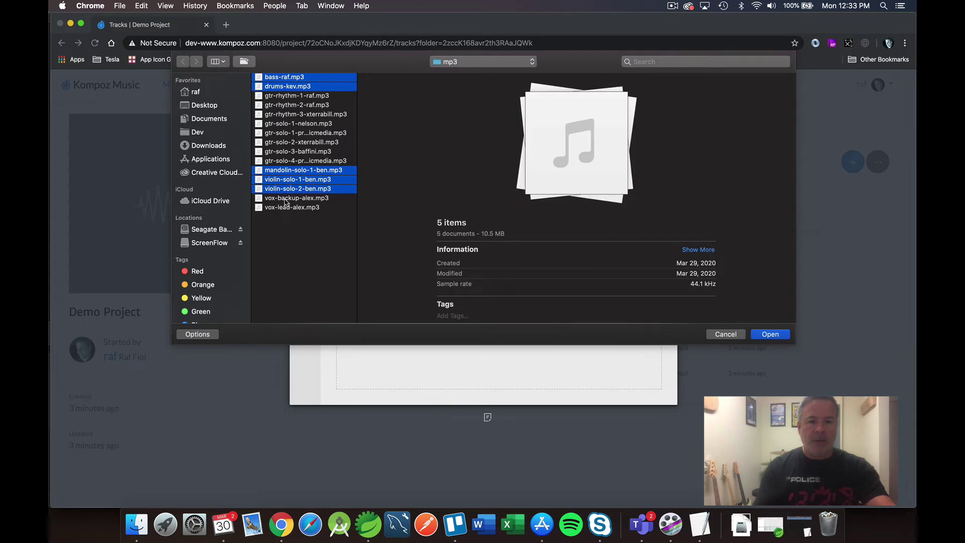
left_click(287, 198, "super")
left_click(286, 207, "super")
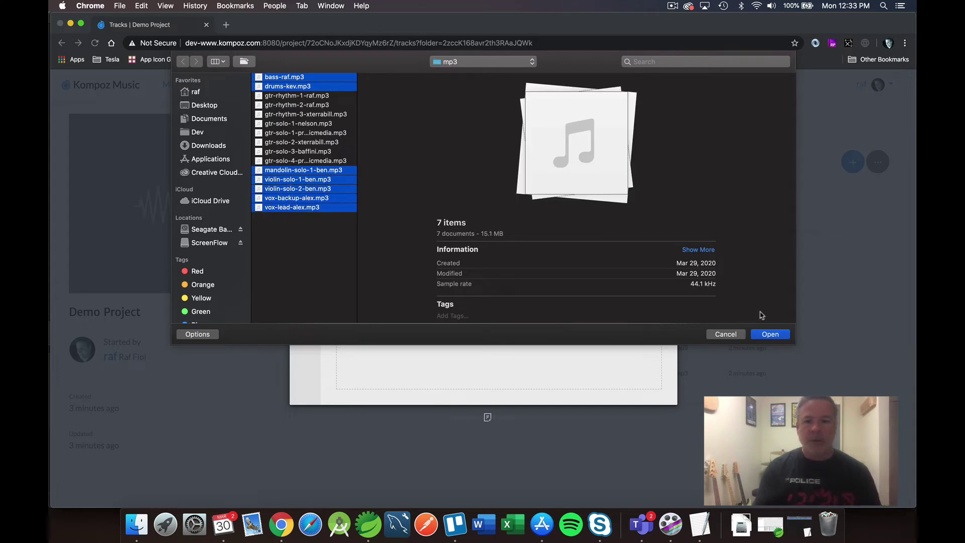
left_click(770, 334)
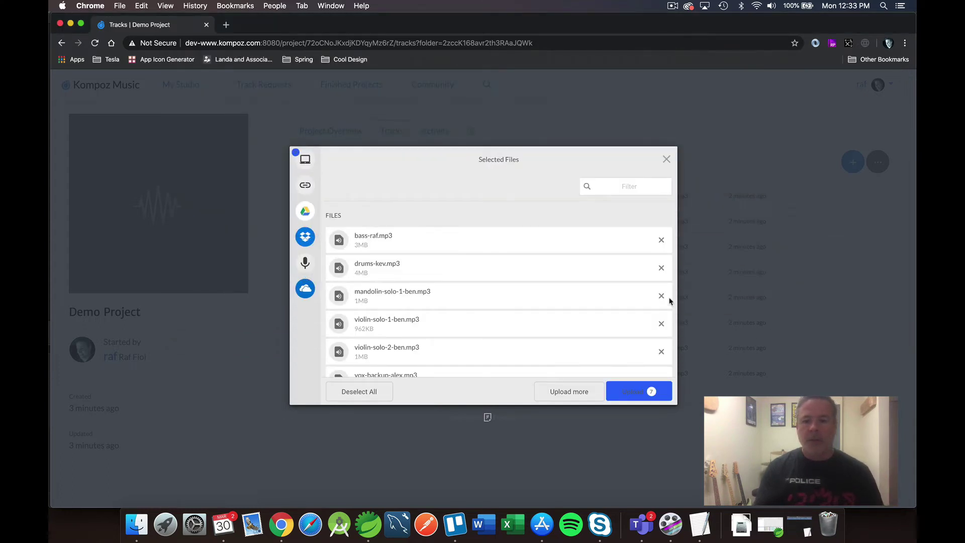
left_click(645, 391)
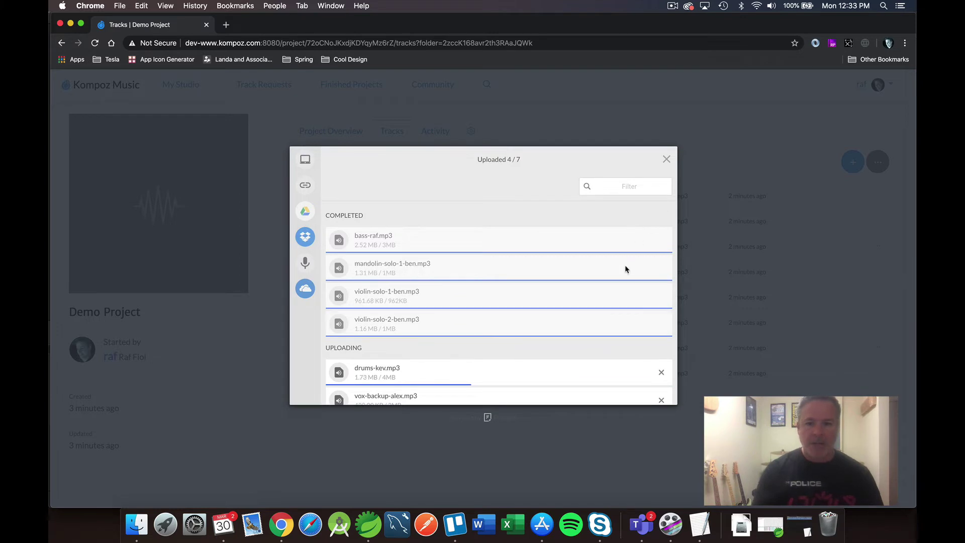
scroll(625, 269, "down", 2)
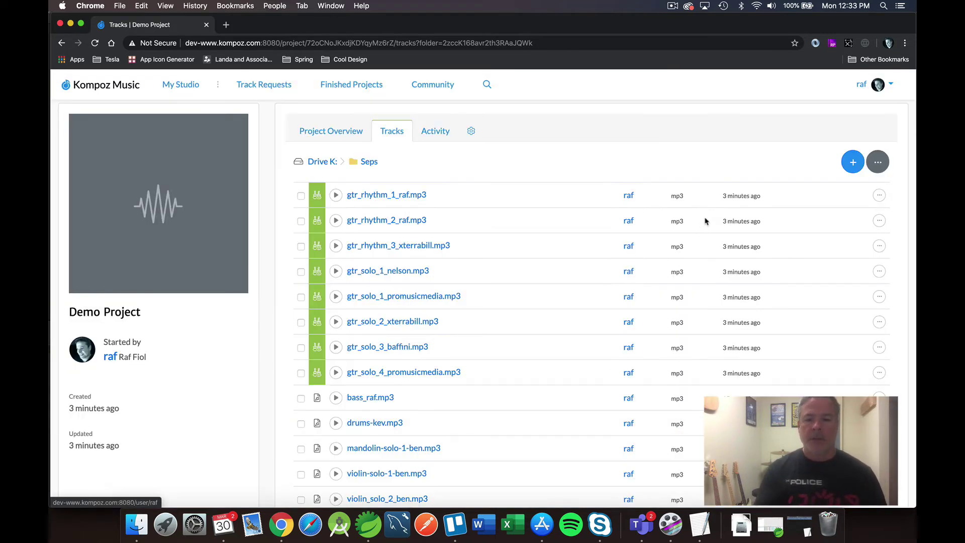
Step: Refresh the Seps folder's track list
left_click(875, 169)
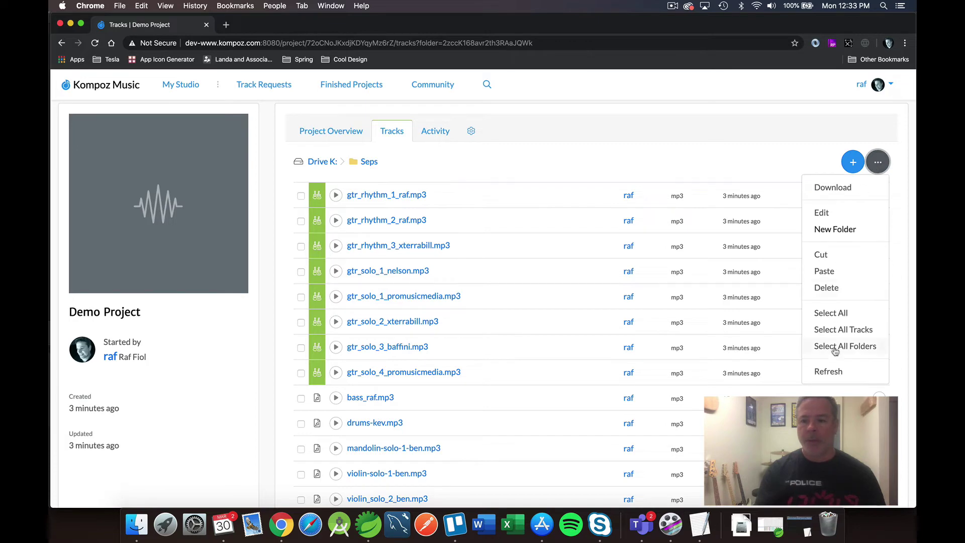
left_click(831, 374)
scroll(604, 317, "down", 5)
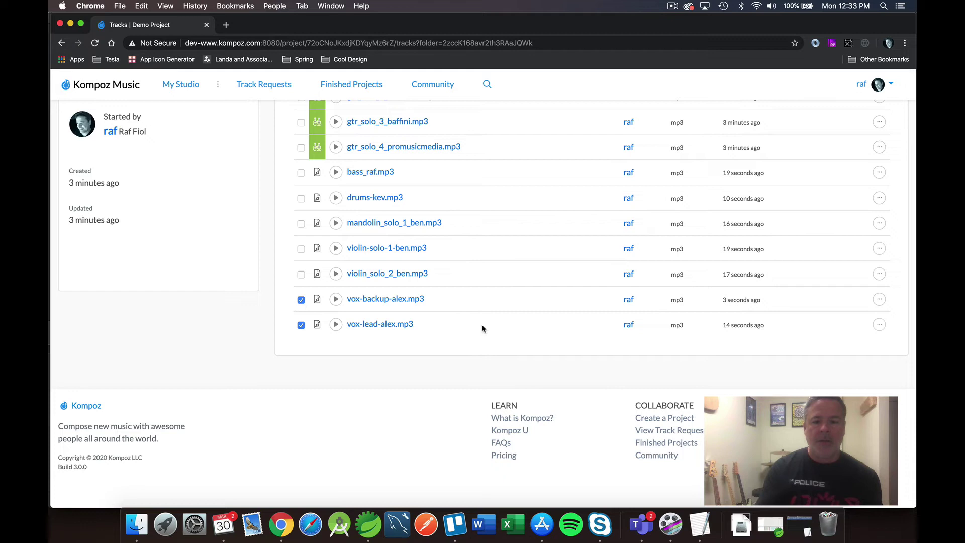
scroll(591, 335, "up", 5)
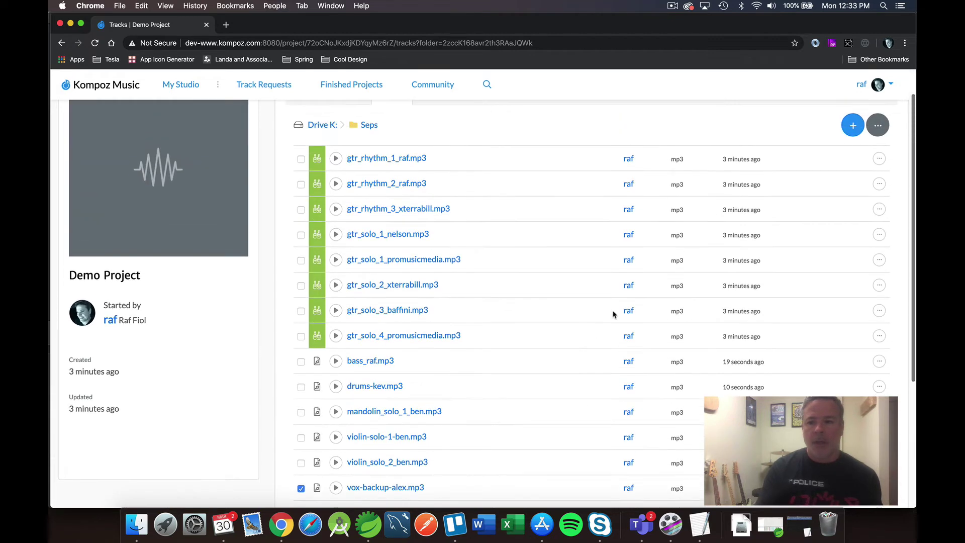
Step: Give both checked vox tracks a grey colour and the Vocals track type
left_click(878, 125)
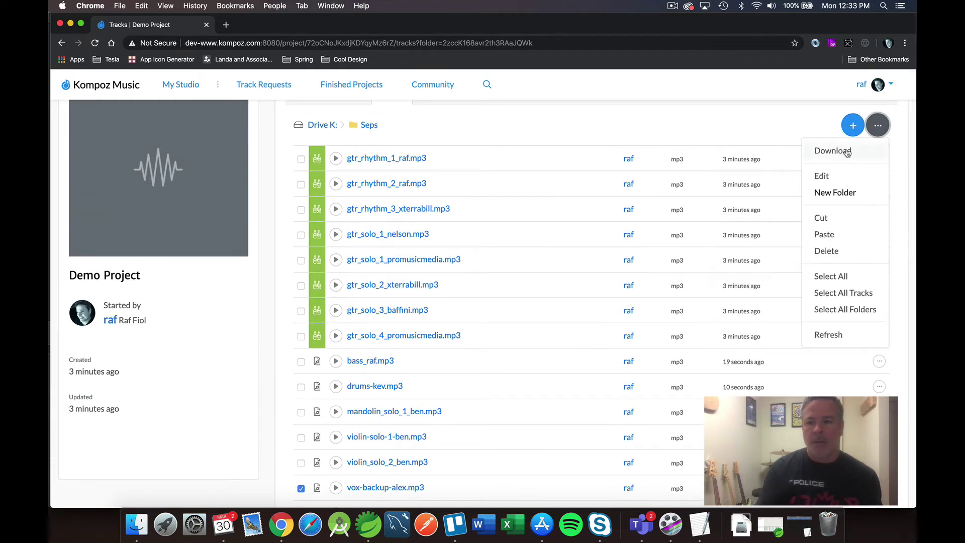
left_click(834, 172)
left_click(402, 214)
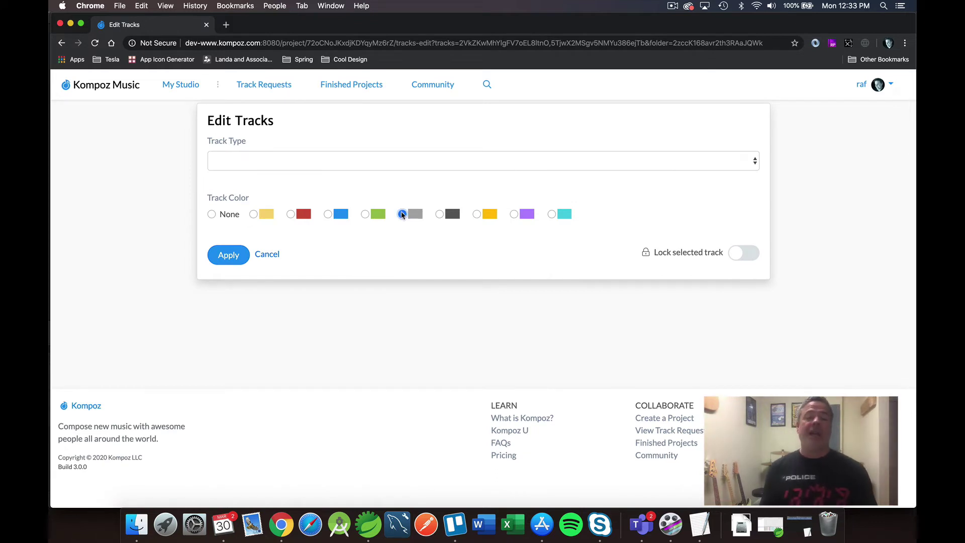
left_click(367, 162)
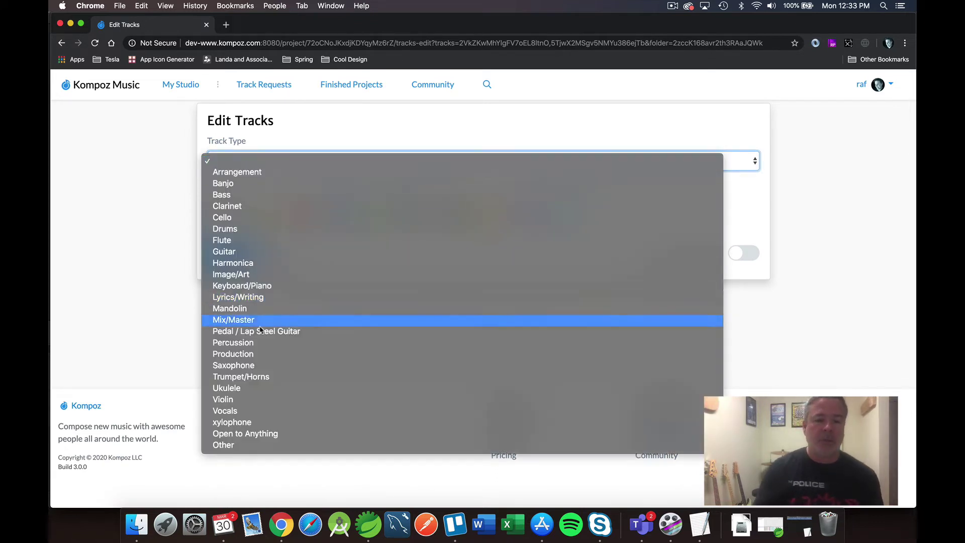
left_click(240, 411)
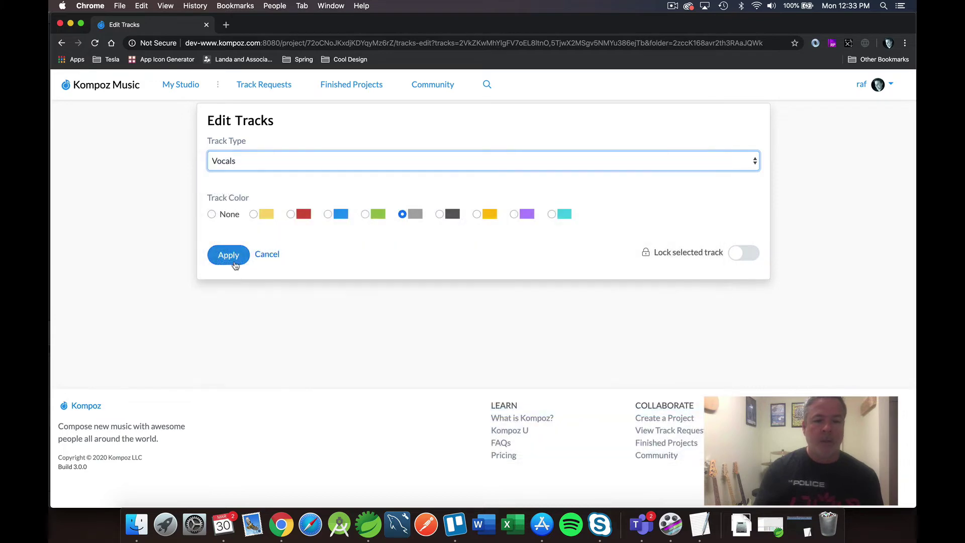
left_click(234, 263)
scroll(236, 265, "down", 3)
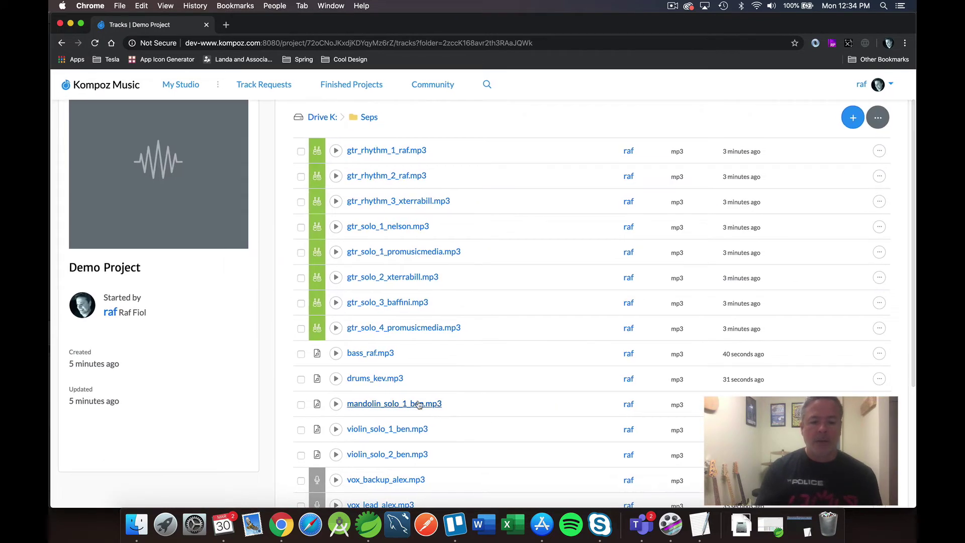
Step: Edit both checked violin solo tracks together: Track Type Violin, purple colour
scroll(437, 404, "down", 2)
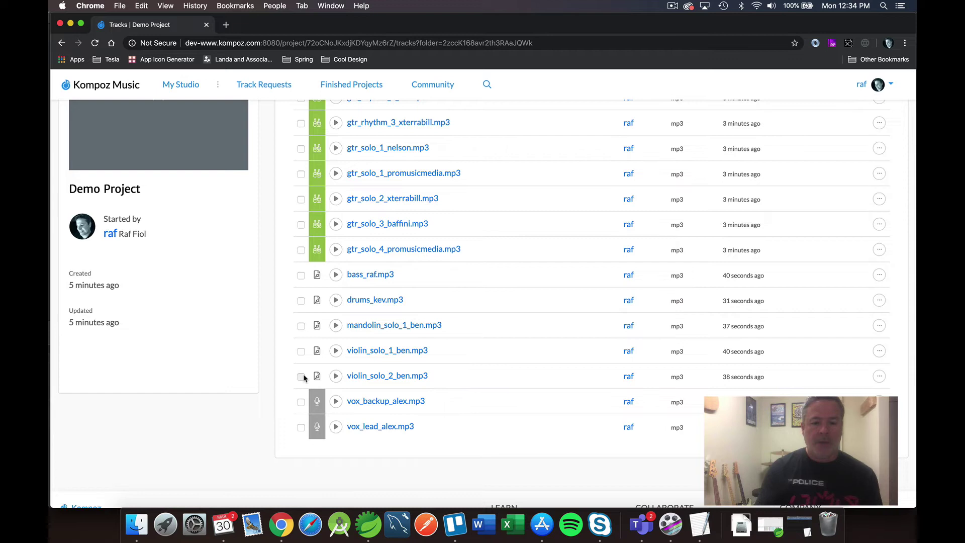
scroll(520, 342, "up", 5)
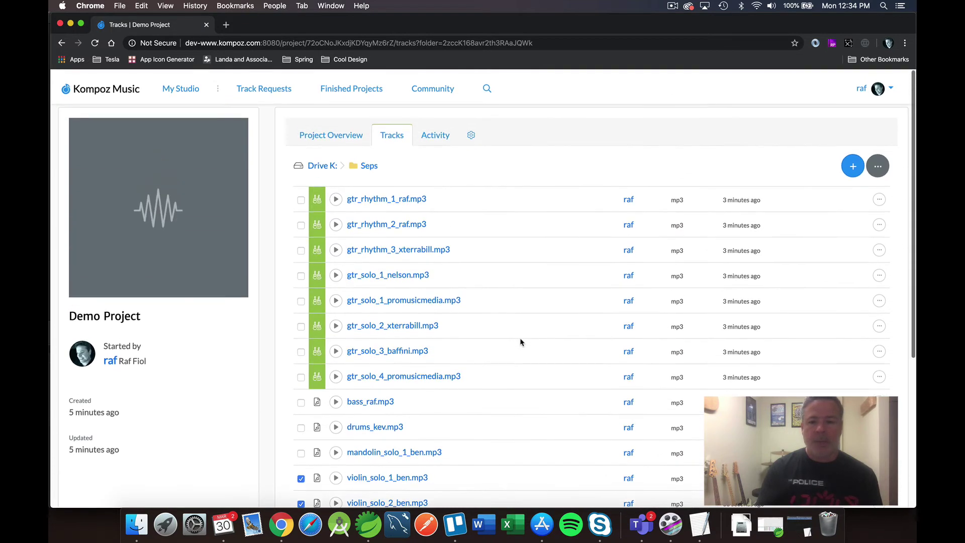
left_click(877, 162)
left_click(834, 213)
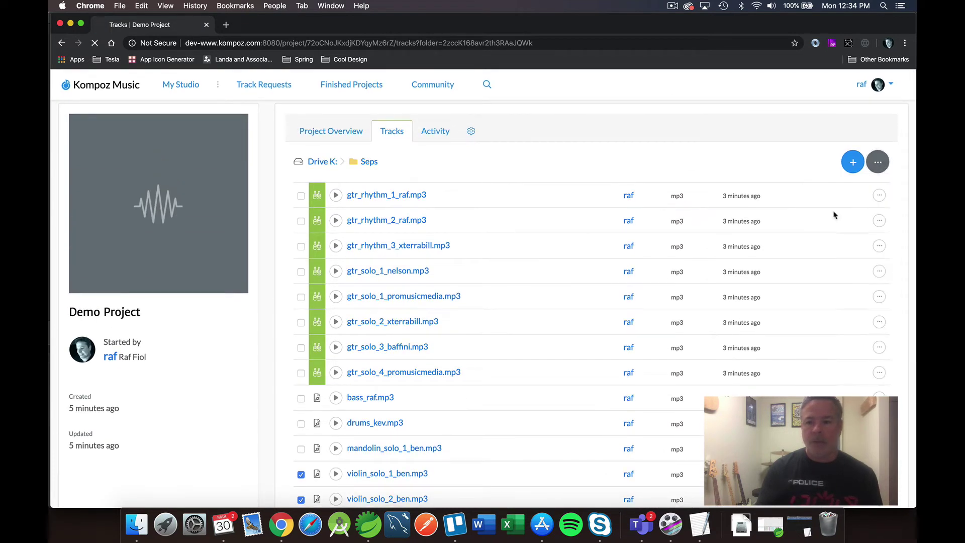
left_click(300, 162)
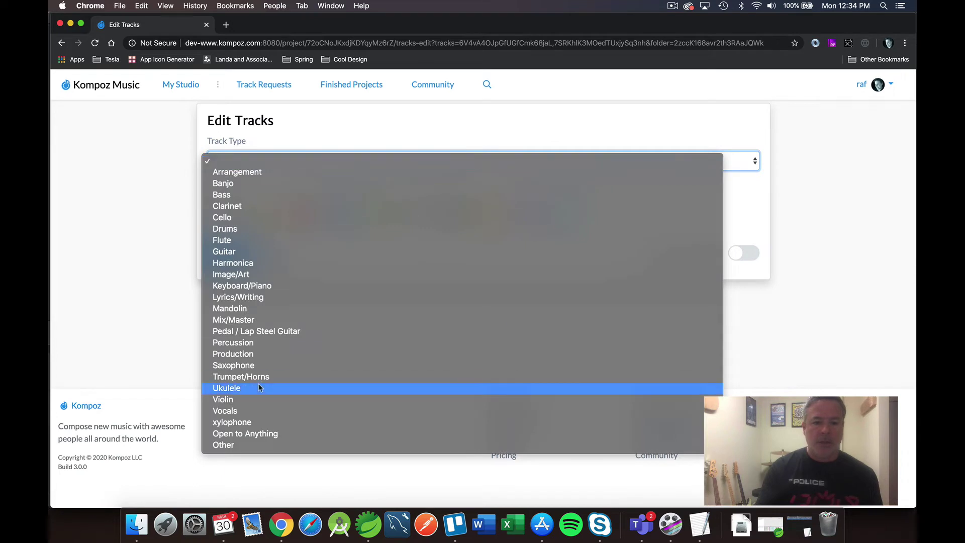
left_click(255, 399)
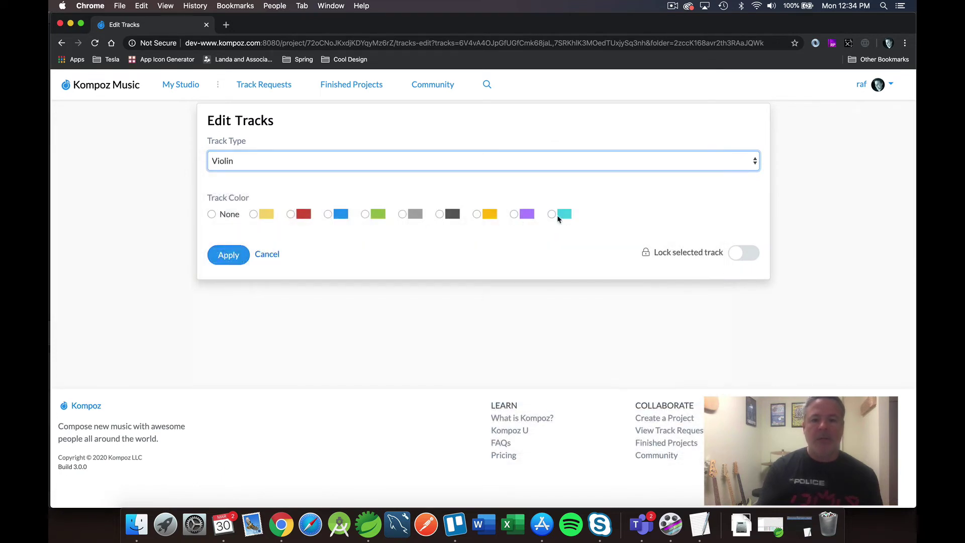
left_click(514, 215)
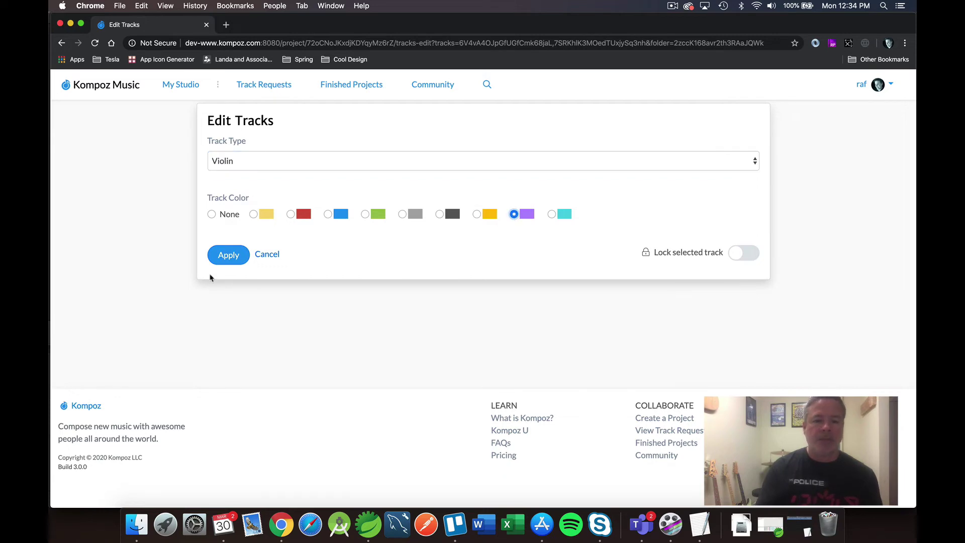
left_click(229, 255)
scroll(497, 314, "down", 5)
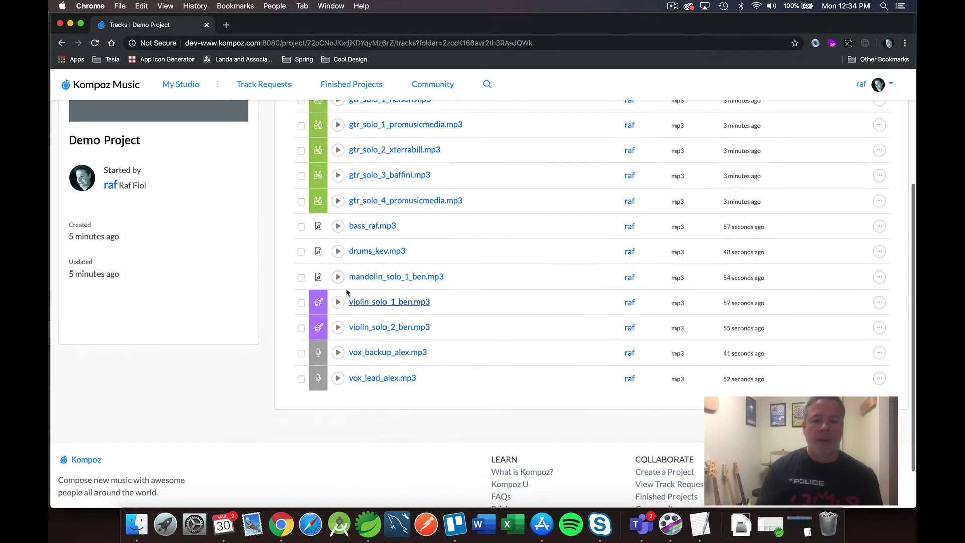
Step: Bring up the Edit Track form for mandolin_solo_1_ben.mp3 from its row's menu
left_click(300, 278)
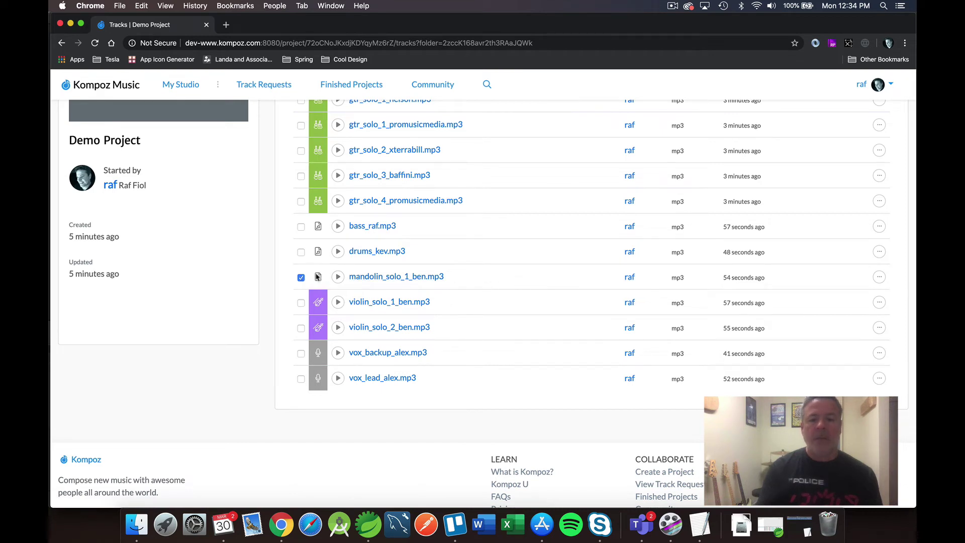
left_click(300, 278)
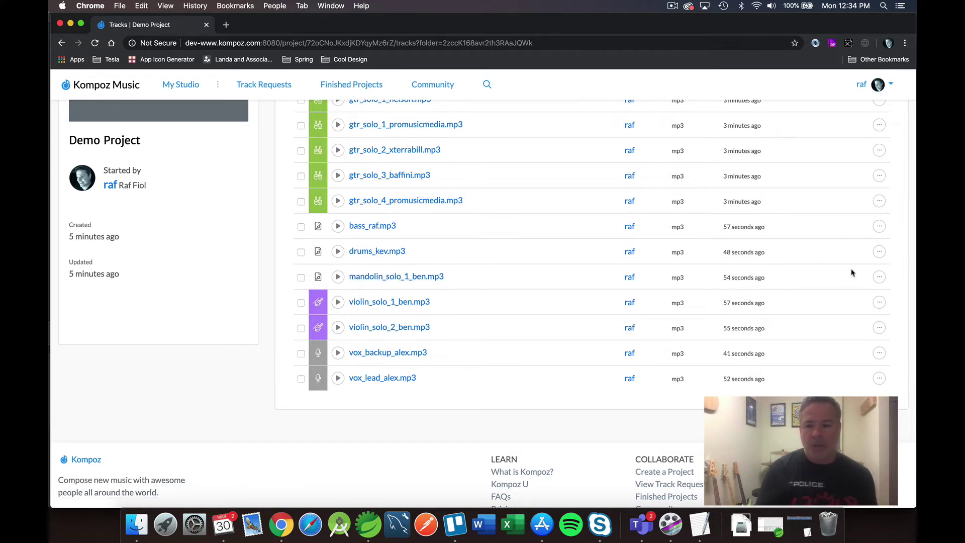
left_click(878, 277)
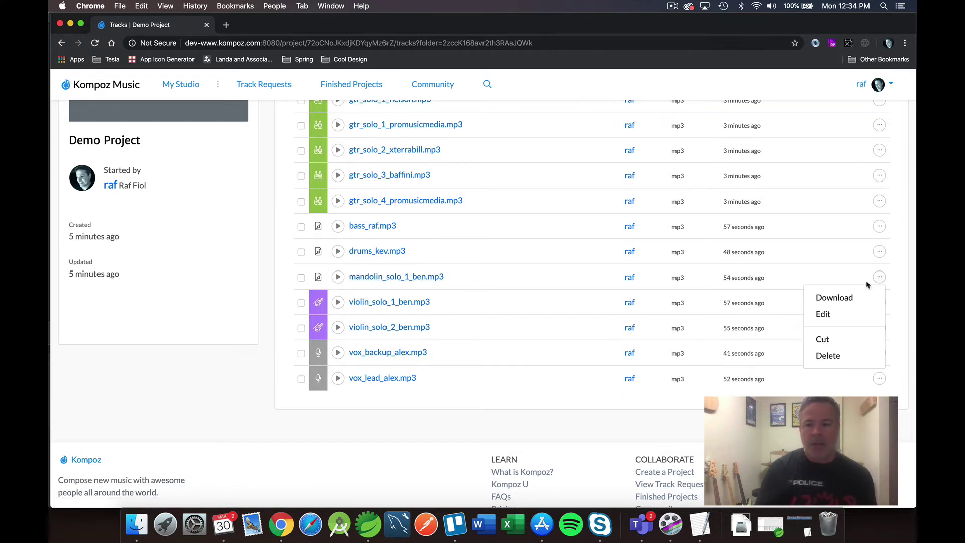
left_click(824, 313)
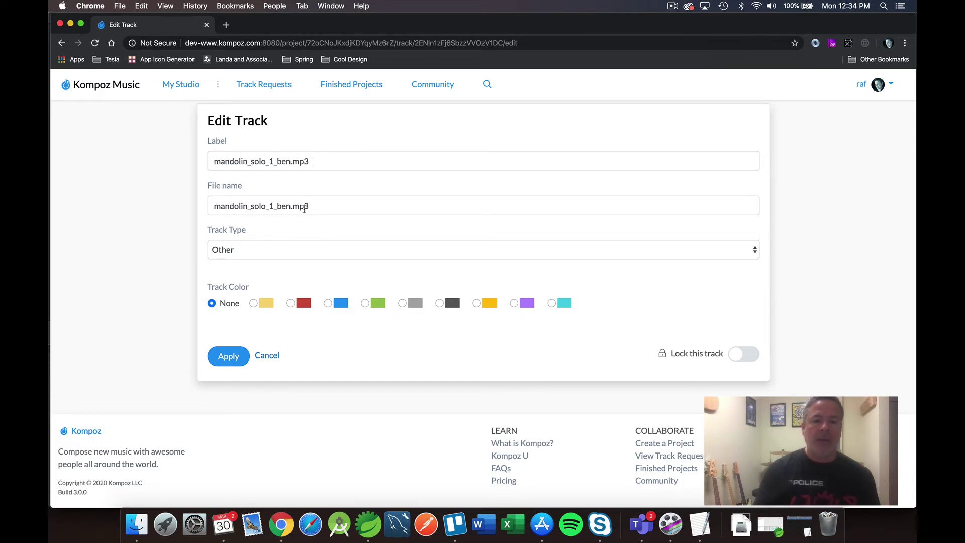
Step: Set the mandolin track's type to Mandolin with a teal colour
left_click(256, 251)
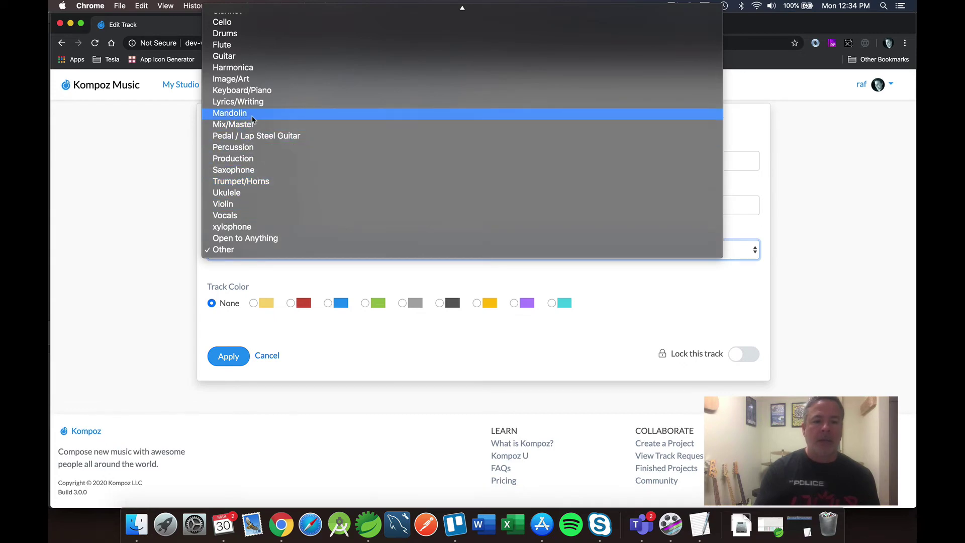
left_click(253, 116)
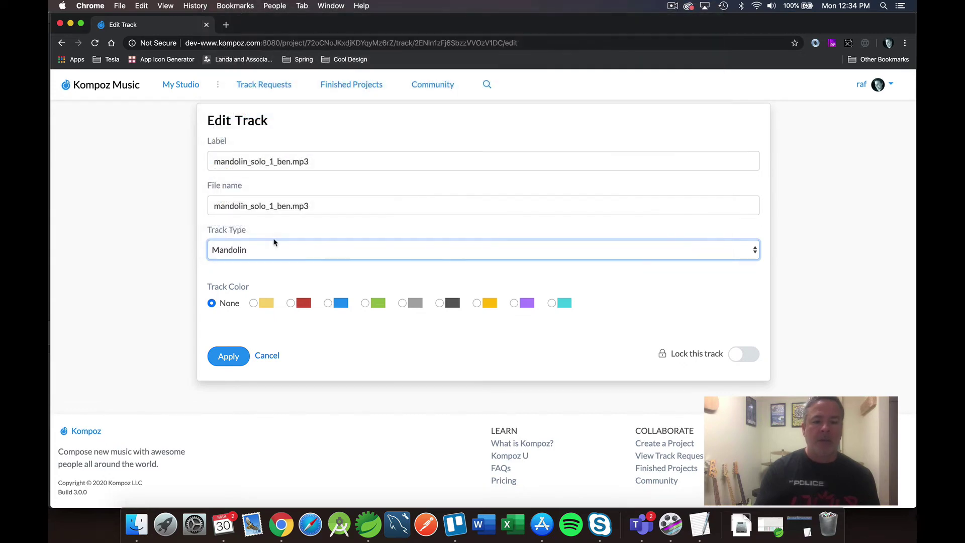
left_click(552, 302)
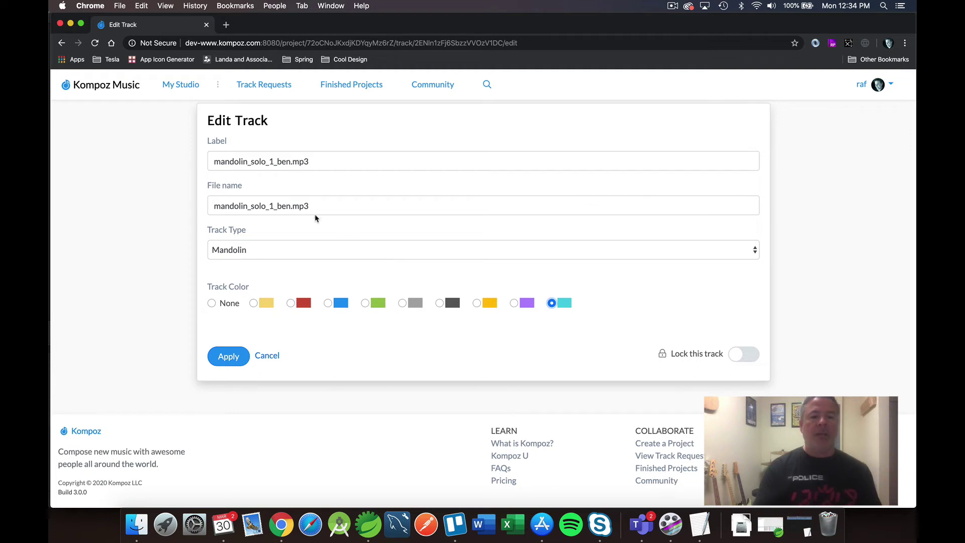
Step: Relabel the track as 'Mandolin Solo 1' credited to its player, and apply
left_click(320, 161)
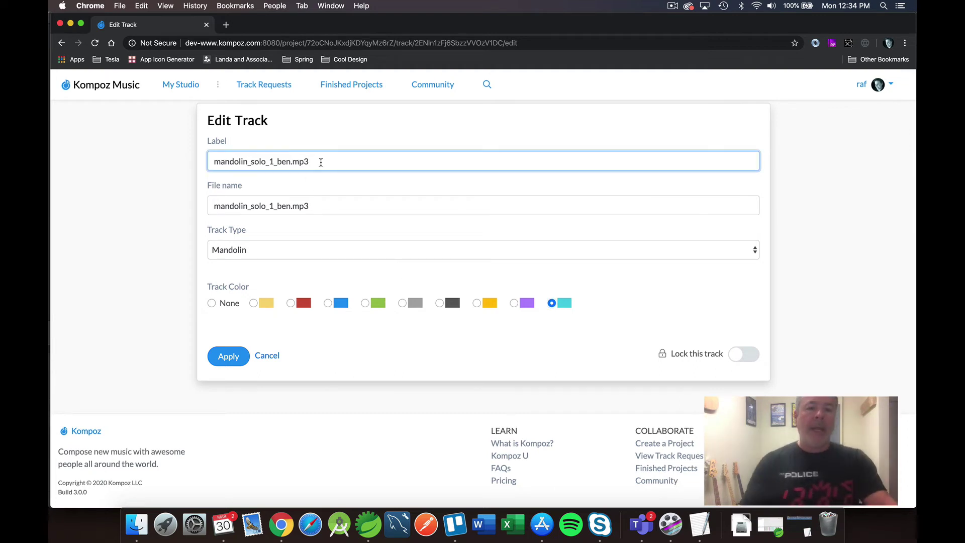
key("shift+Left")
key("shift+Left")
key("shift+Left")
key("shift+Left")
key("super+shift+Left")
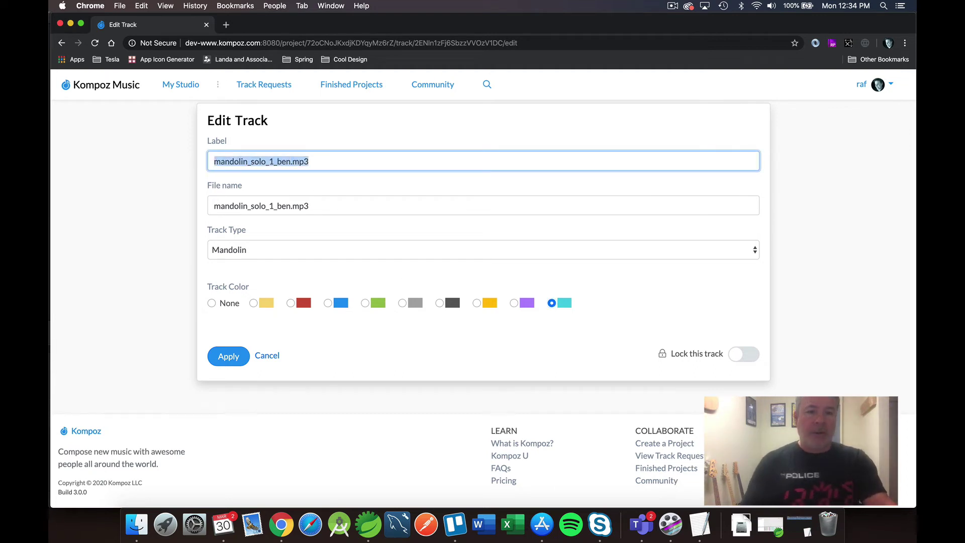
key("Left")
key("shift+Right")
type("M")
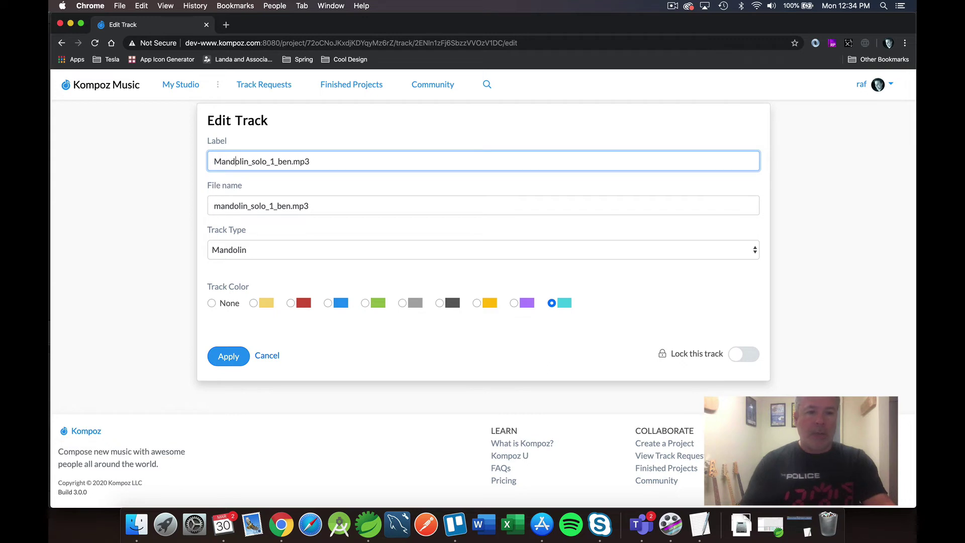
key("shift+Right")
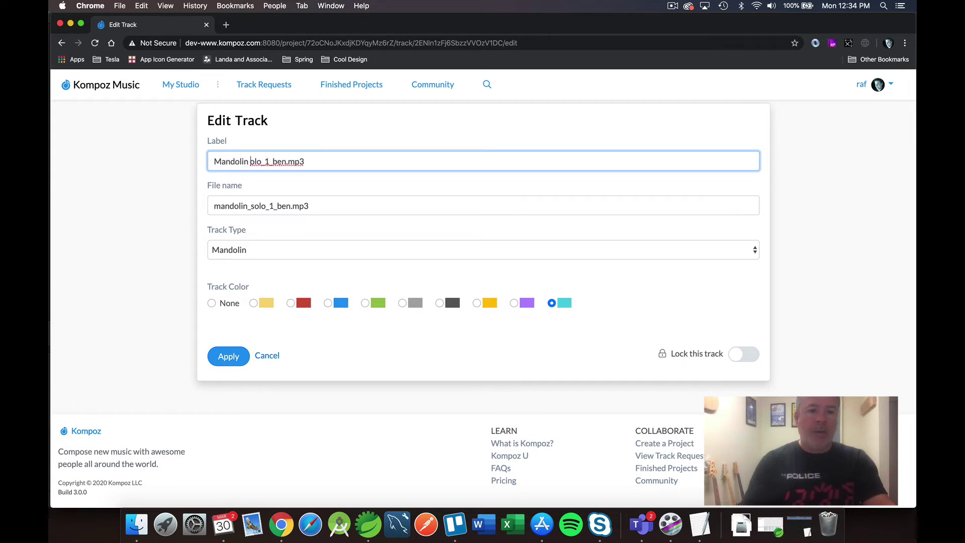
type("S")
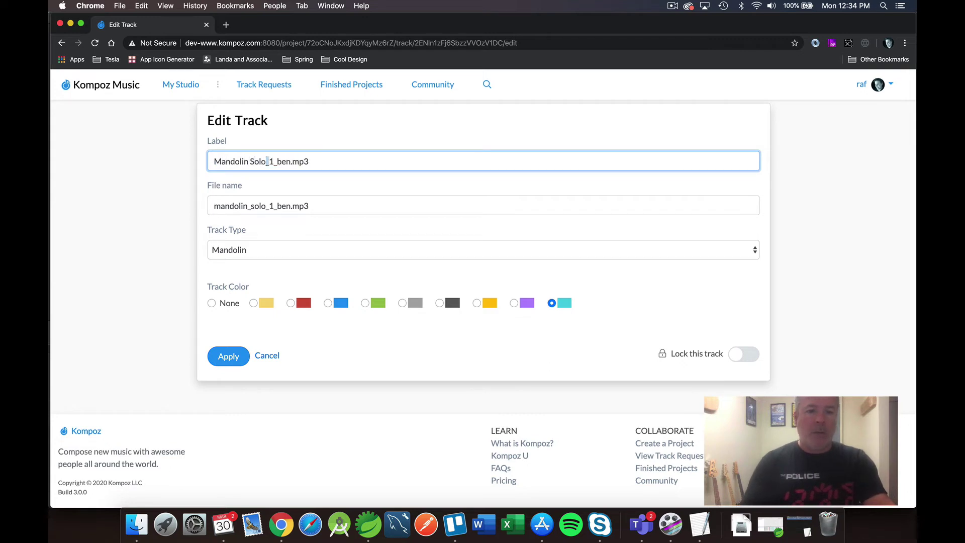
key("Right")
key("Right")
key("super+shift+Right")
key("BackSpace")
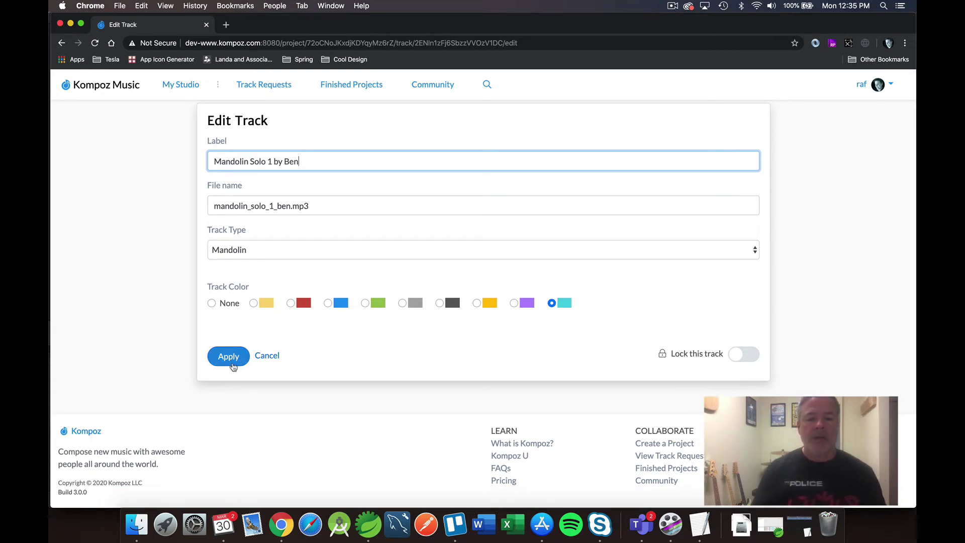
left_click(233, 362)
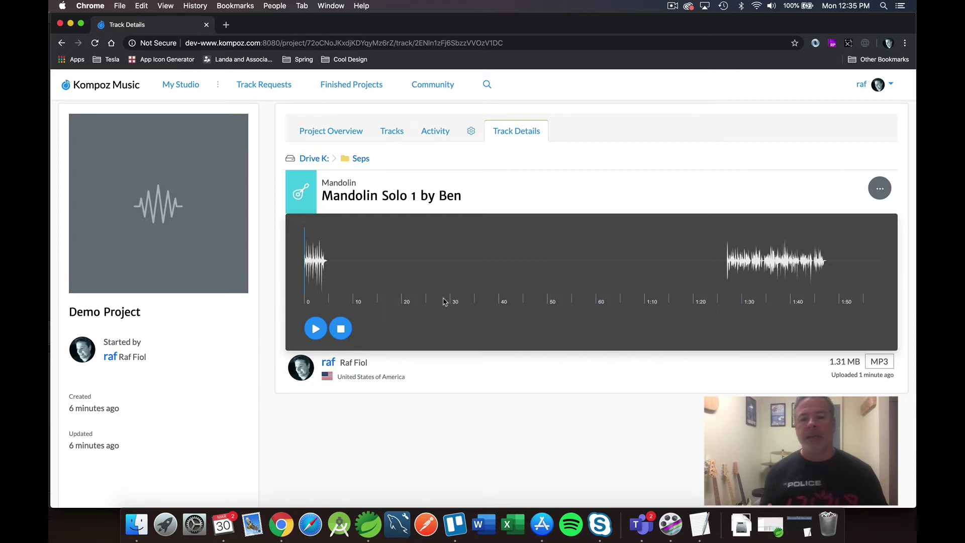
Step: Give bass_raf.mp3 a red colour and the Bass track type, and apply
left_click(362, 158)
scroll(495, 247, "down", 5)
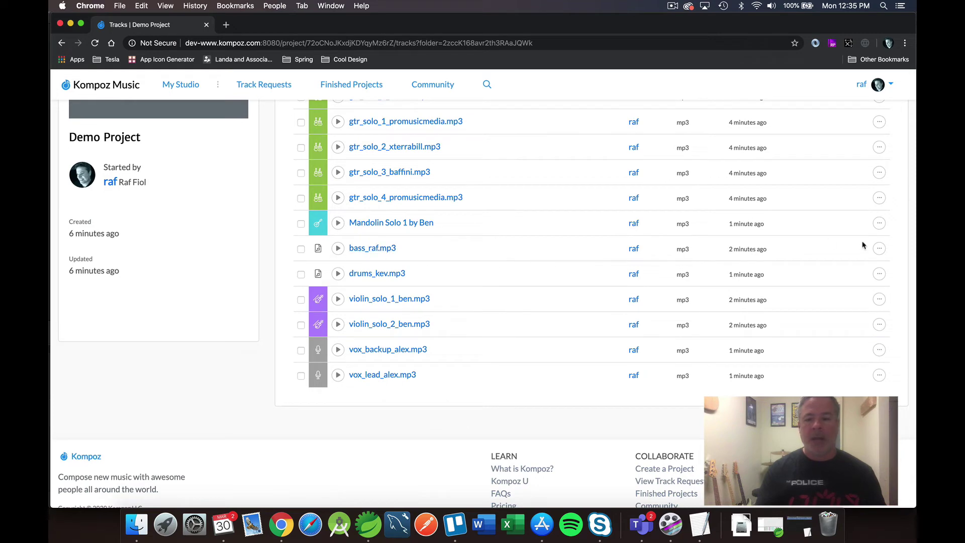
left_click(879, 249)
left_click(830, 283)
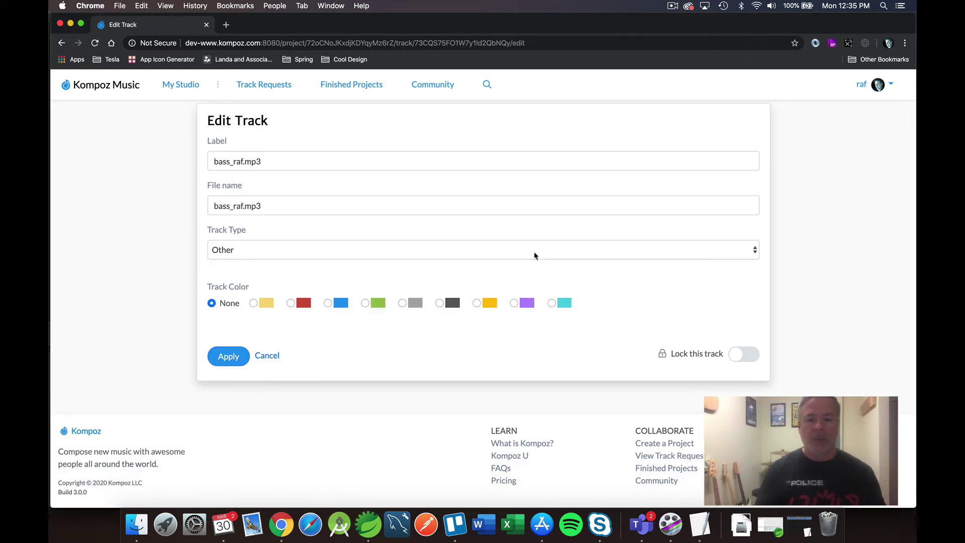
left_click(303, 302)
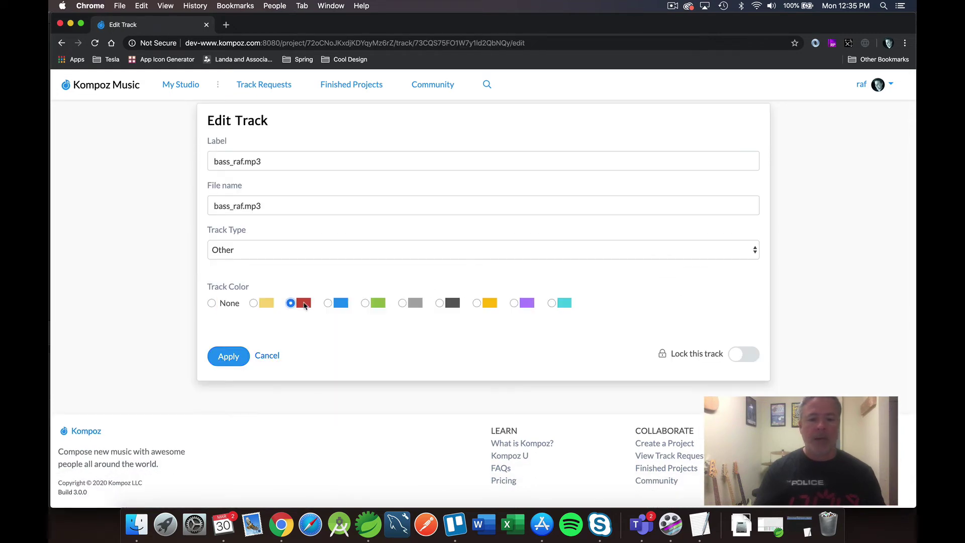
left_click(317, 248)
scroll(279, 46, "up", 3)
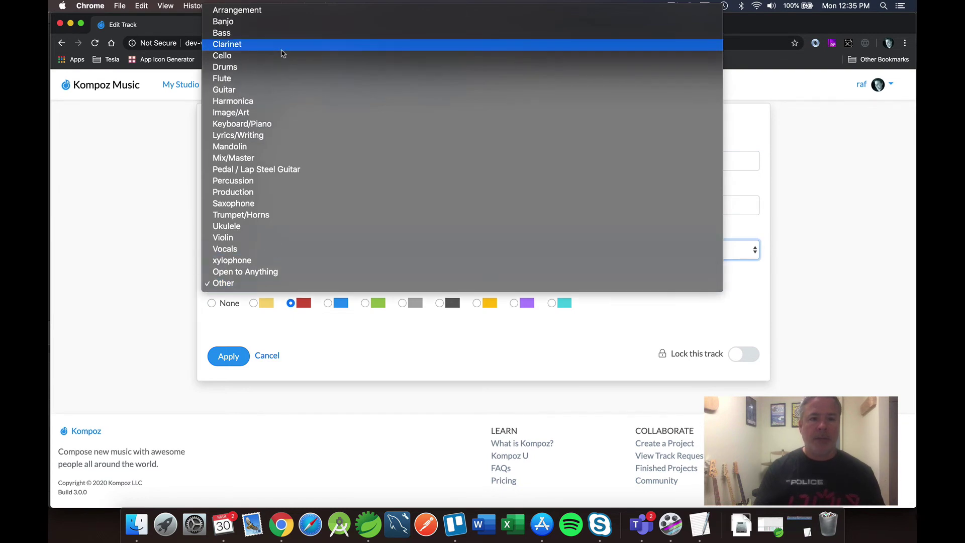
left_click(275, 38)
left_click(229, 355)
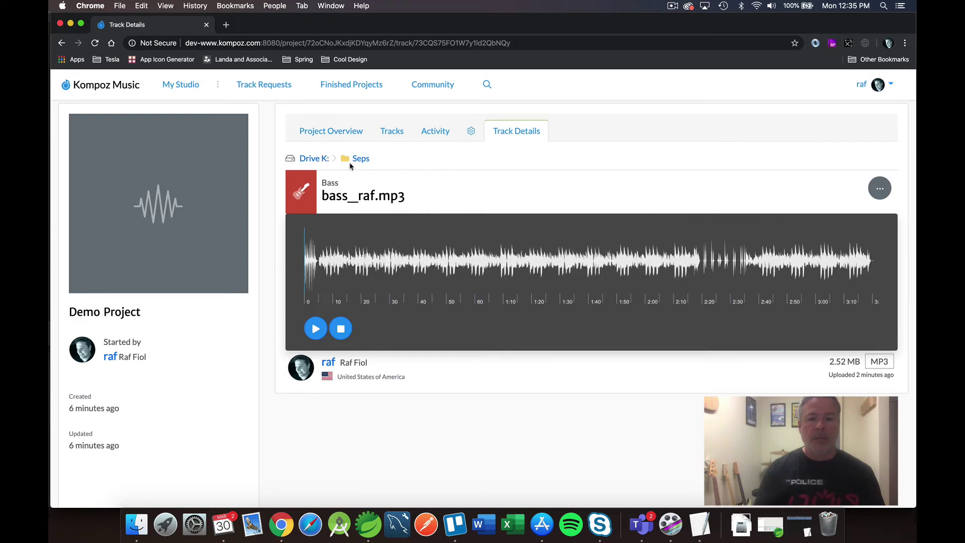
Step: Return to the Seps track list and open drums_kev.mp3's options
left_click(361, 159)
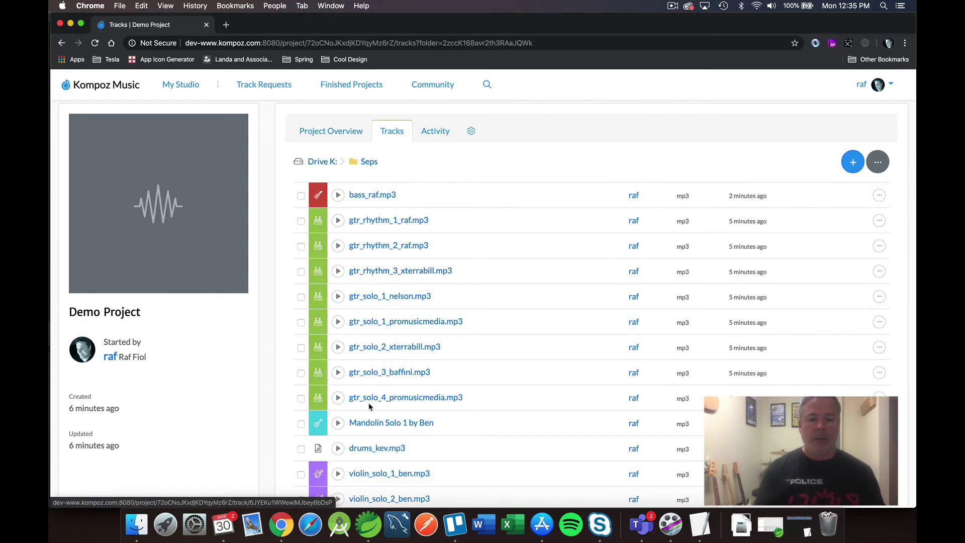
scroll(389, 358, "down", 1)
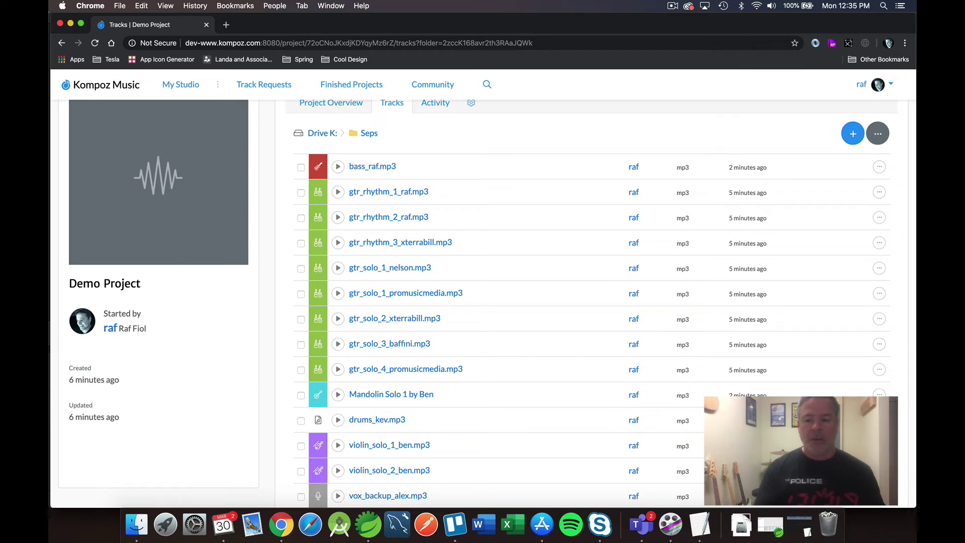
left_click(879, 319)
Step: Colour drums_kev.mp3 yellow, type it as Drums, and go back to the Seps list
left_click(834, 360)
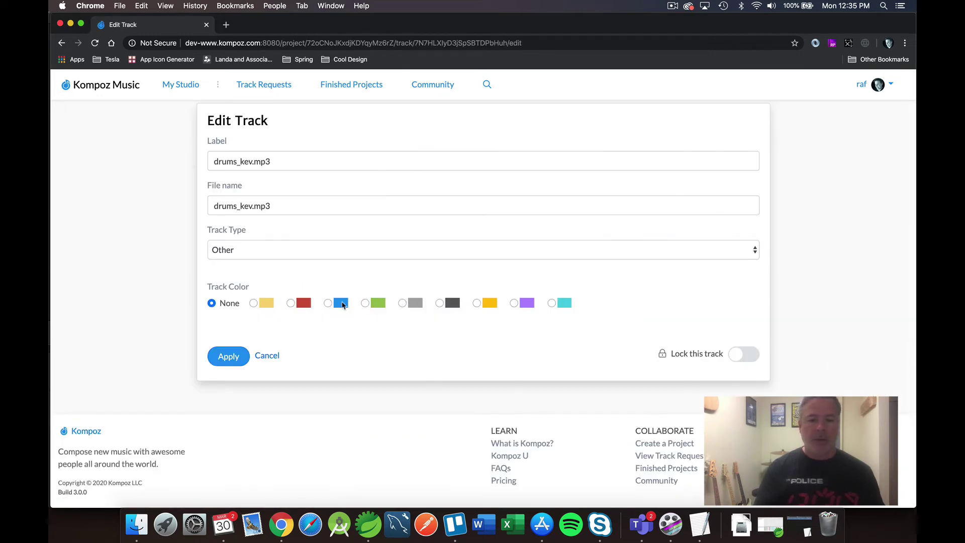
left_click(342, 303)
left_click(490, 303)
left_click(324, 248)
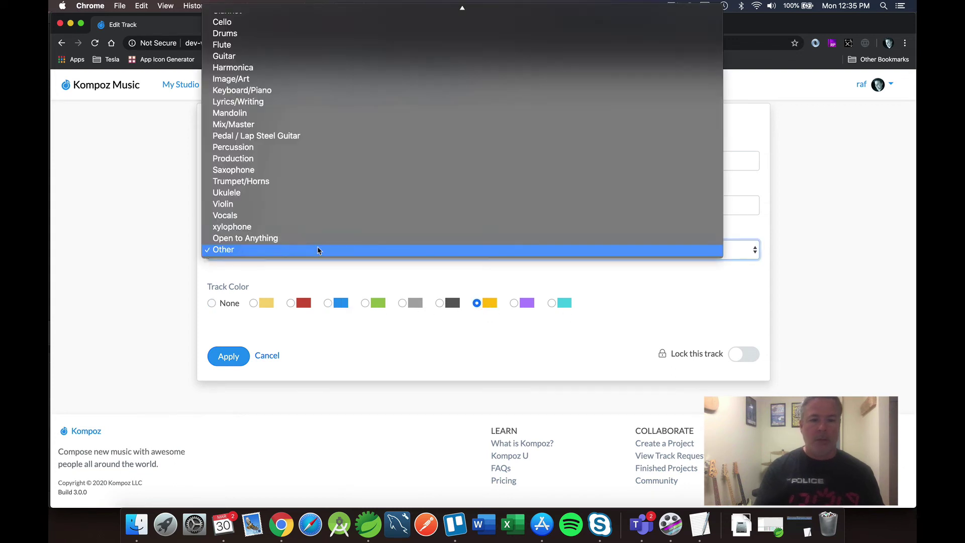
left_click(284, 33)
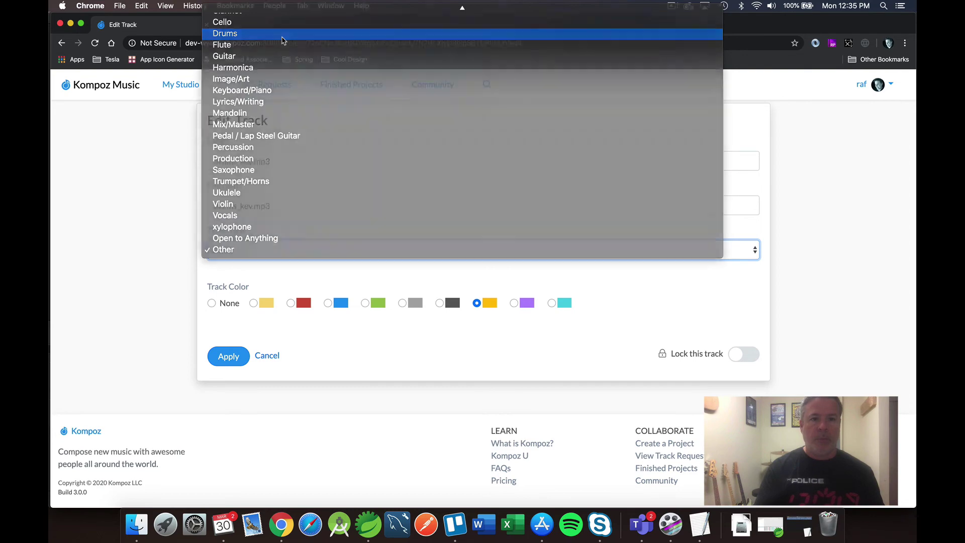
left_click(244, 356)
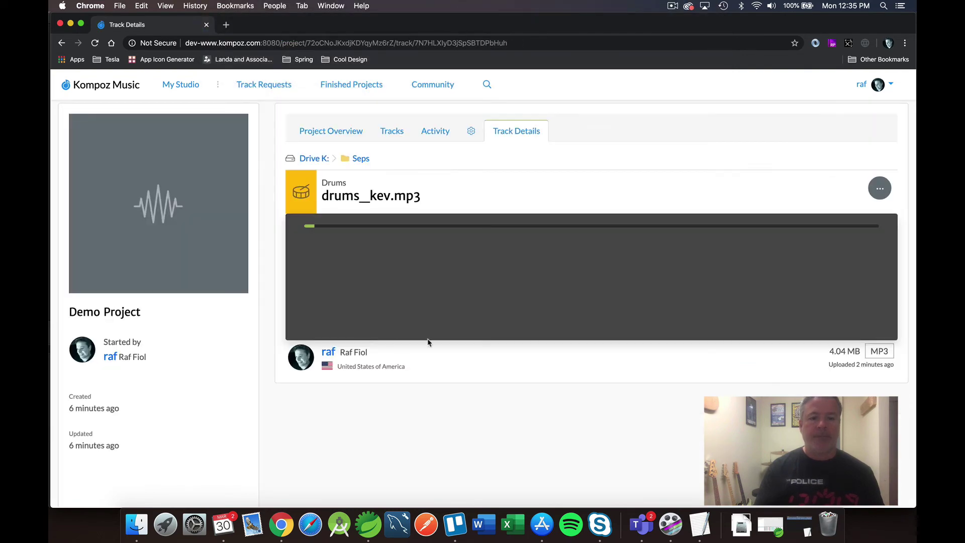
left_click(361, 159)
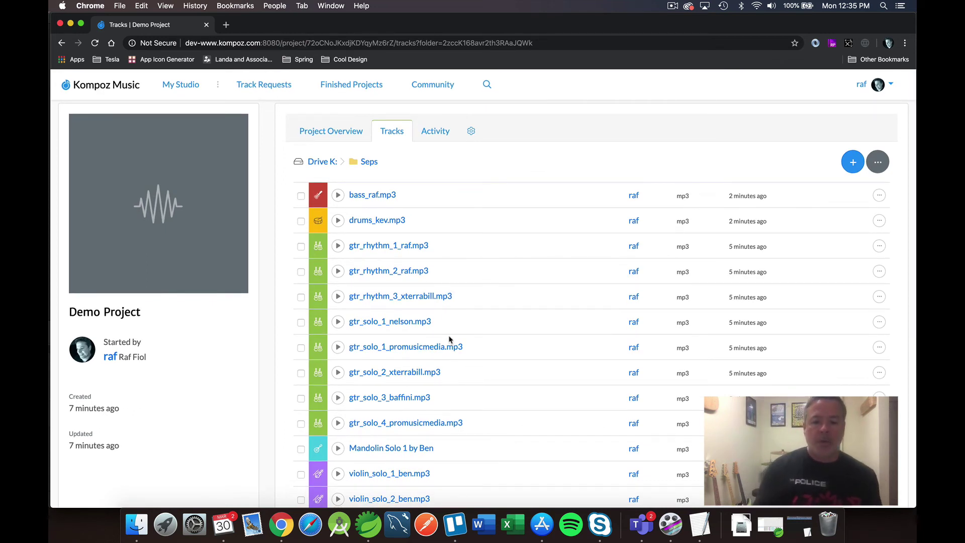
Step: Play violin_solo_1_ben.mp3 at lowered volume, skipping ahead to a later passage
scroll(448, 338, "down", 3)
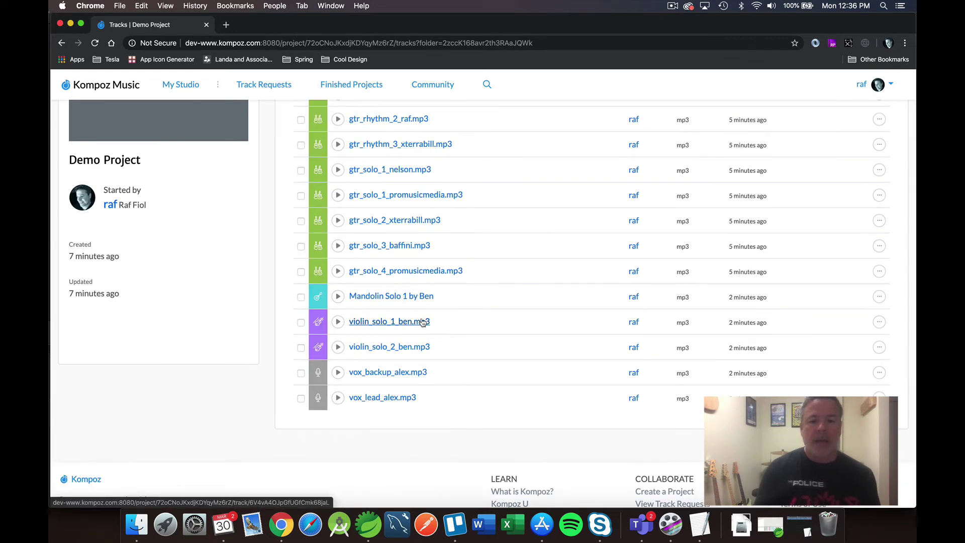
left_click(339, 322)
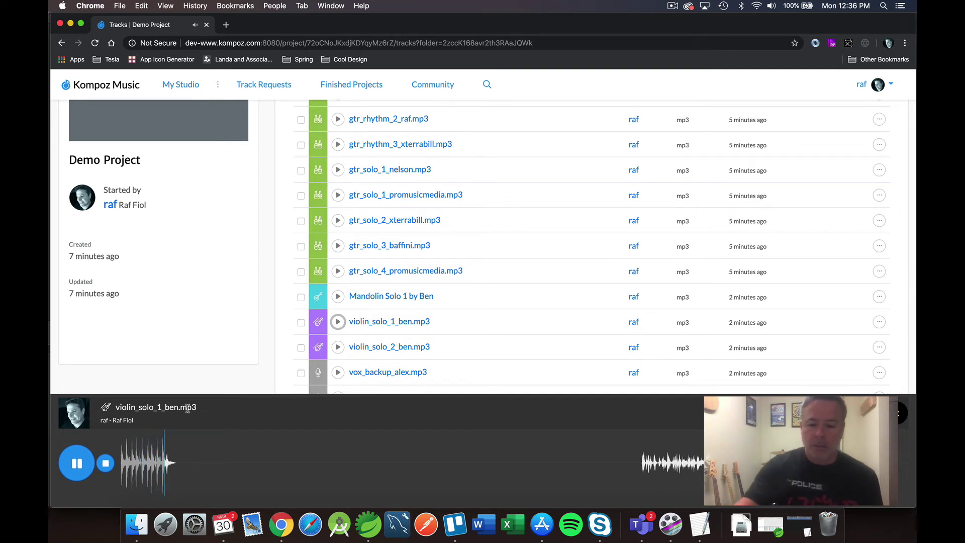
key("XF86AudioRaiseVolume")
key("XF86AudioLowerVolume")
key("XF86AudioLowerVolume")
key("XF86AudioLowerVolume")
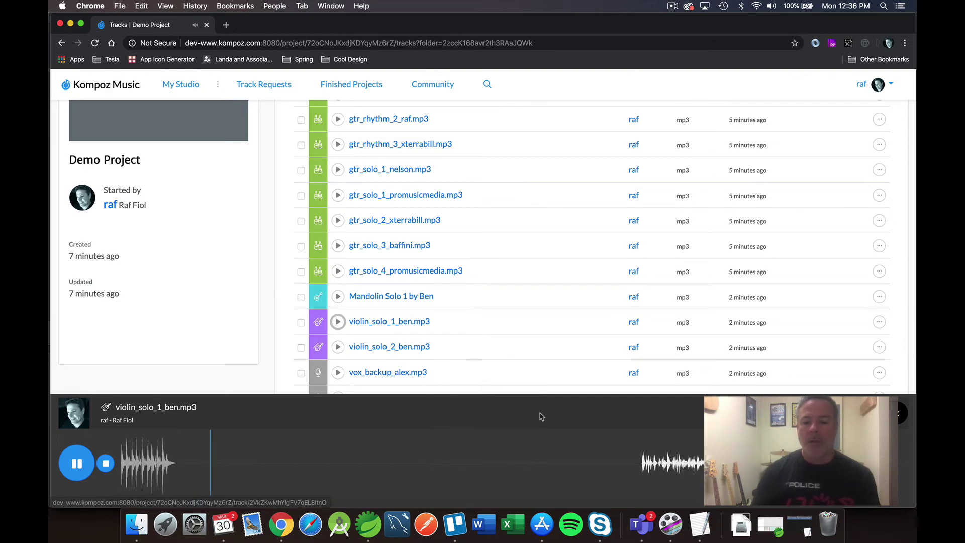
left_click(639, 456)
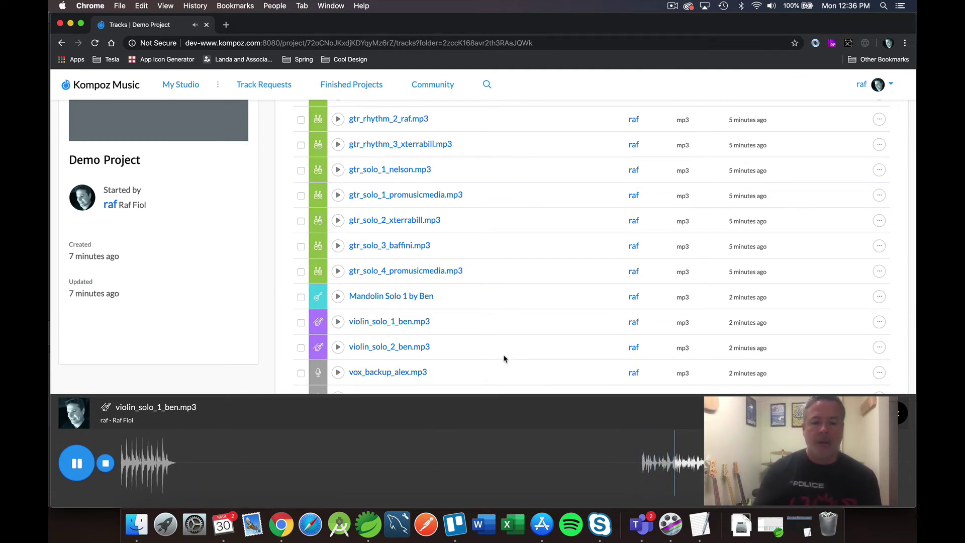
scroll(504, 357, "down", 3)
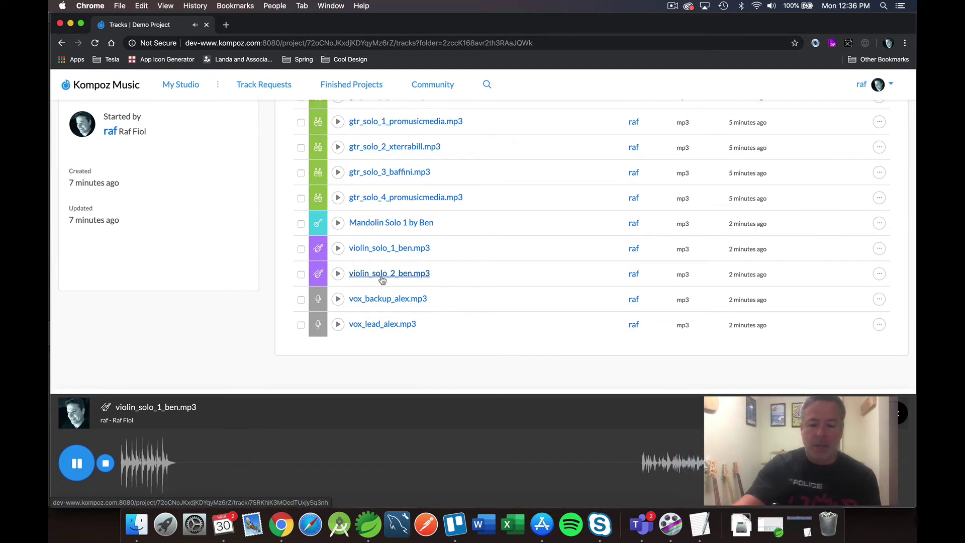
key("XF86AudioLowerVolume")
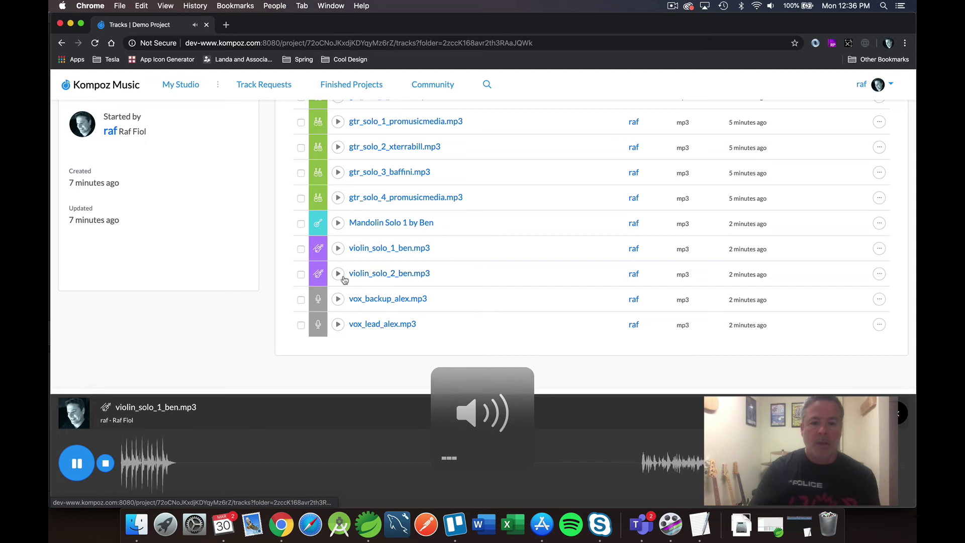
Step: Switch playback to vox_backup_alex.mp3
left_click(338, 299)
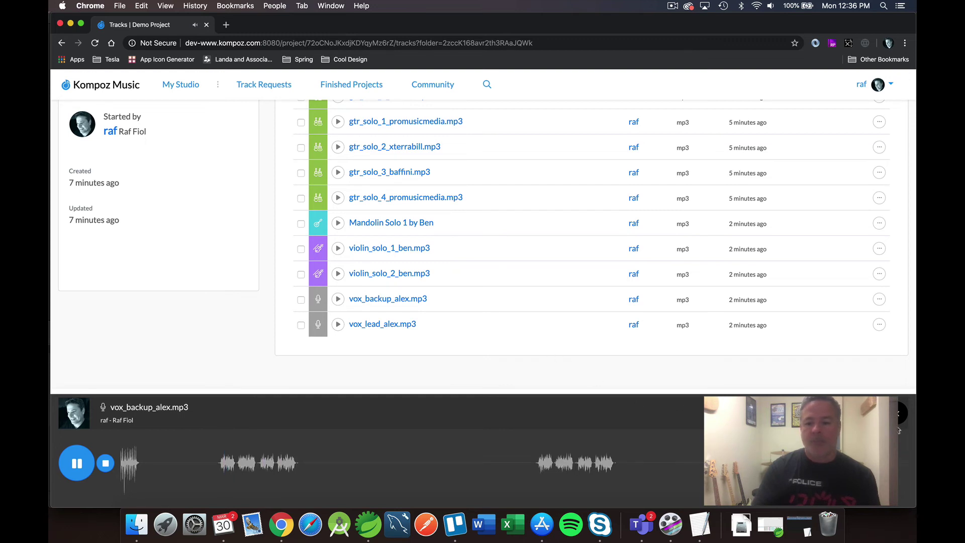
scroll(580, 342, "up", 3)
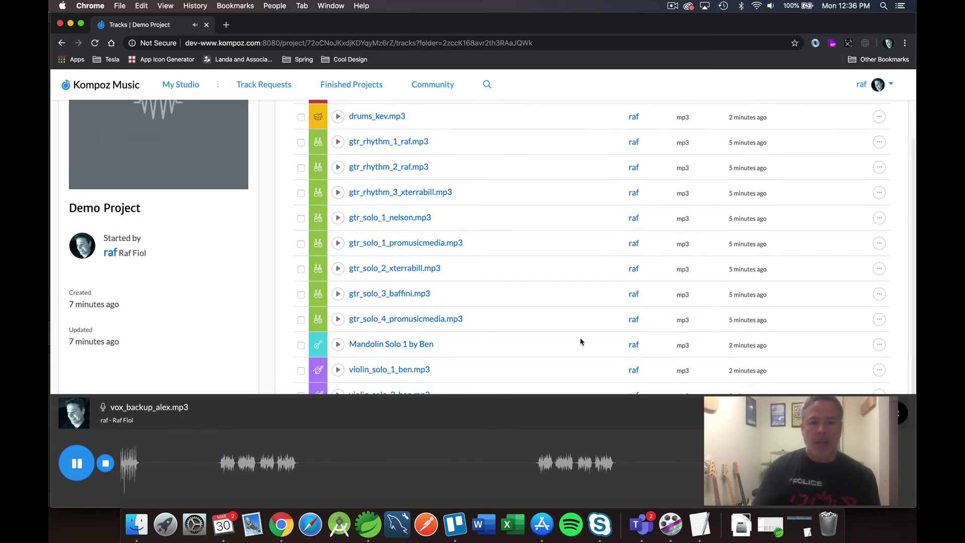
scroll(580, 342, "down", 3)
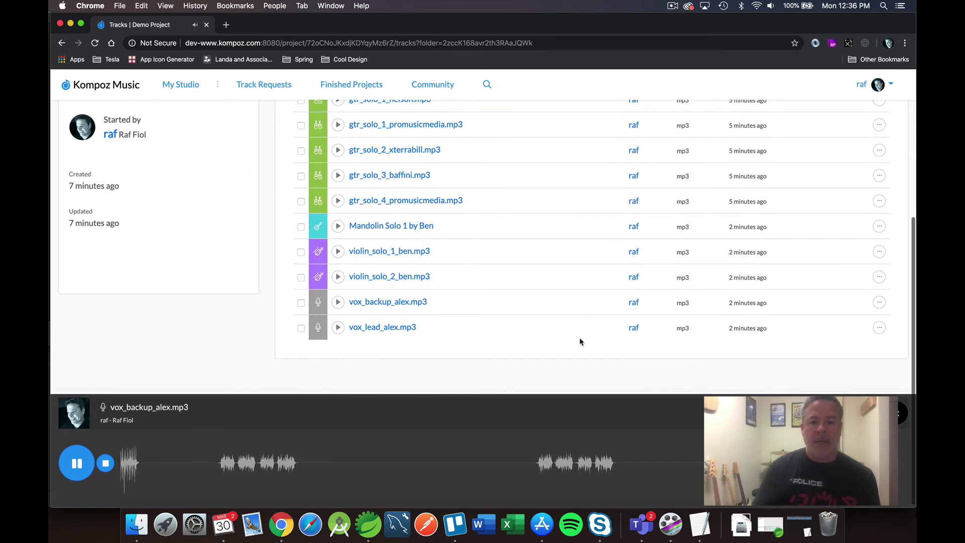
Step: View vox_backup_alex.mp3's details, jump playback to about 1:50, then return to Seps
left_click(402, 303)
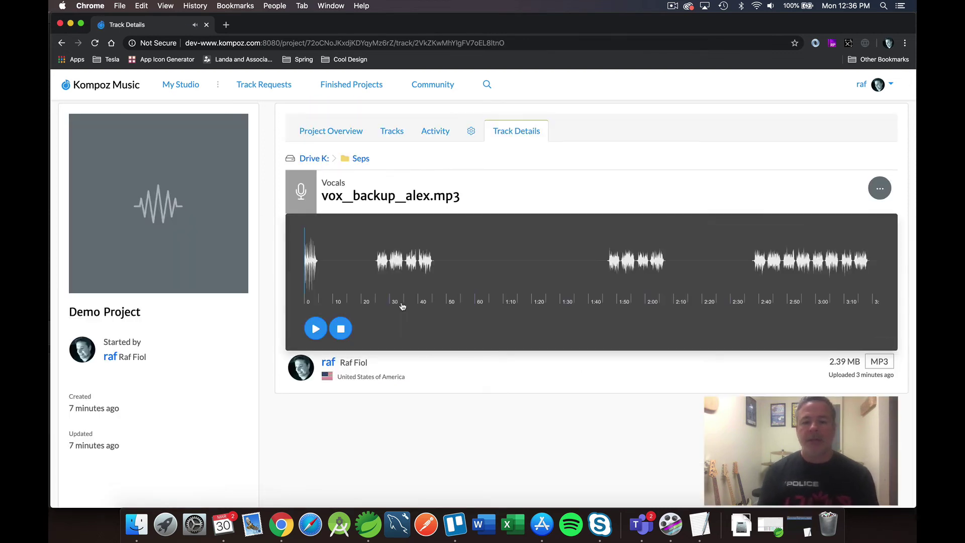
left_click(880, 185)
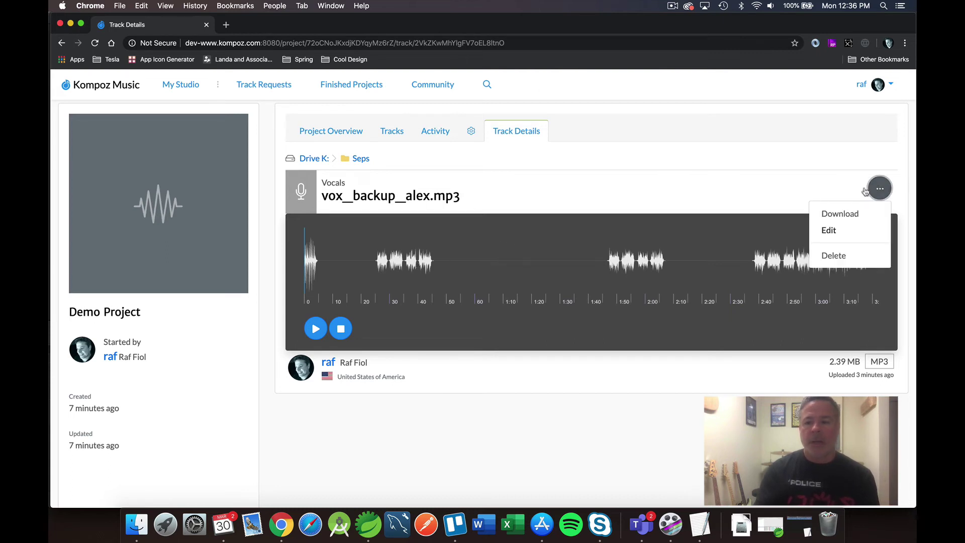
left_click(756, 187)
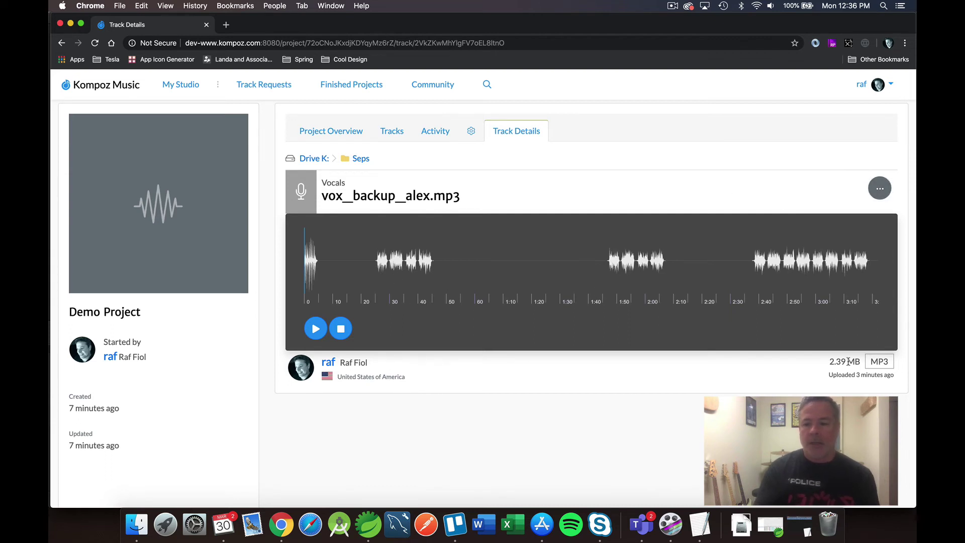
double_click(881, 360)
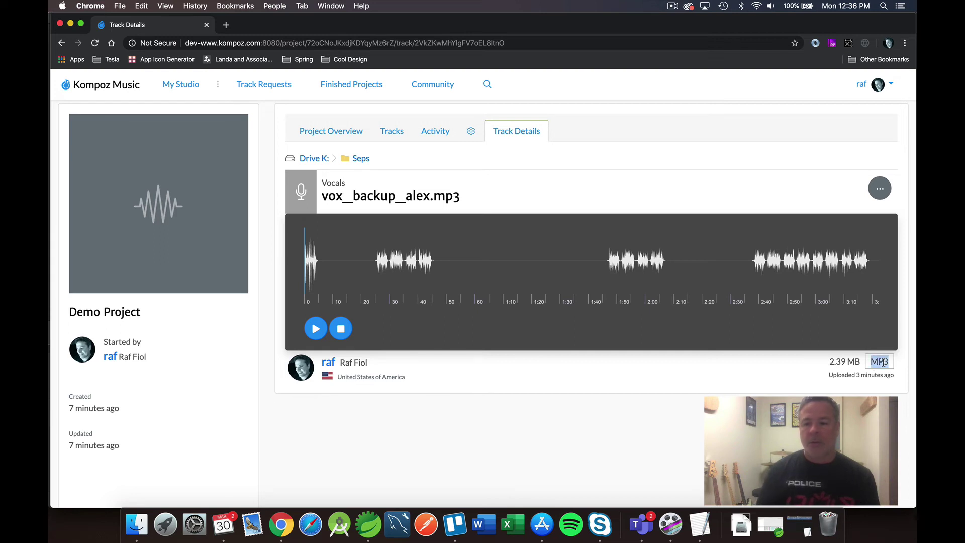
left_click(844, 385)
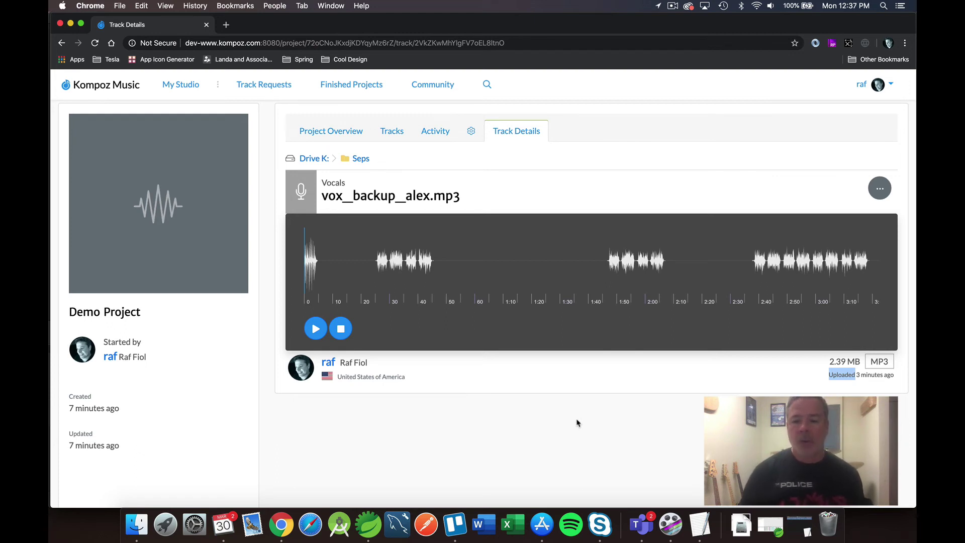
left_click(624, 266)
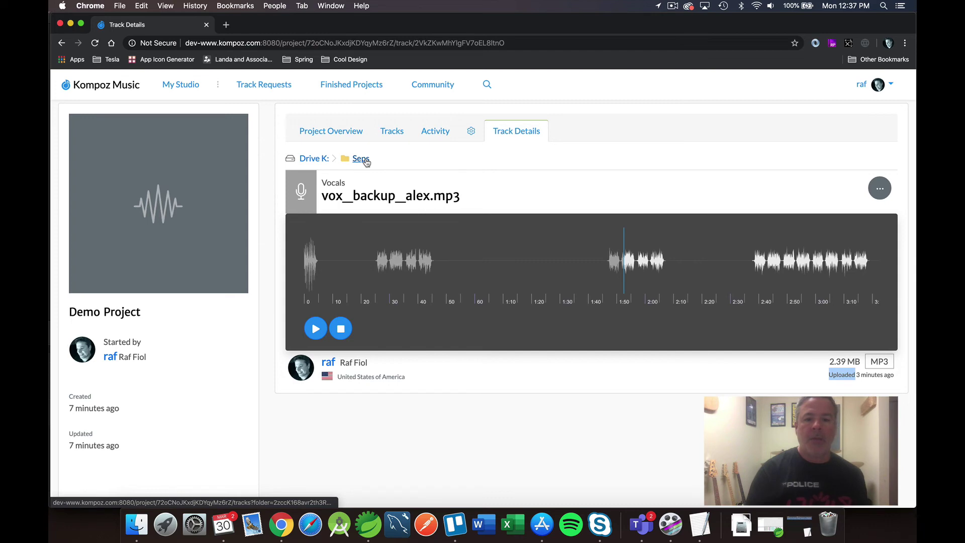
left_click(361, 158)
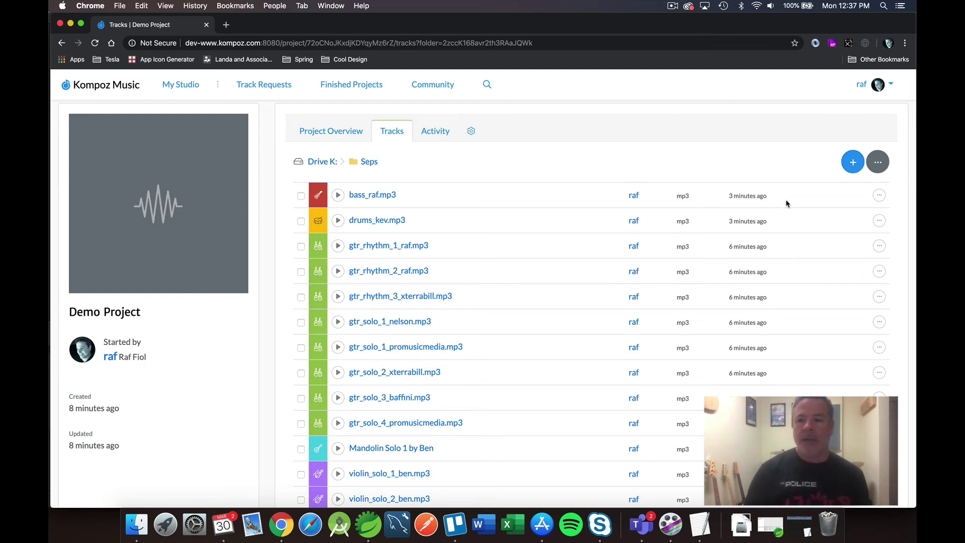
Step: Select all Seps tracks and apply Lock selected track to them together
left_click(881, 165)
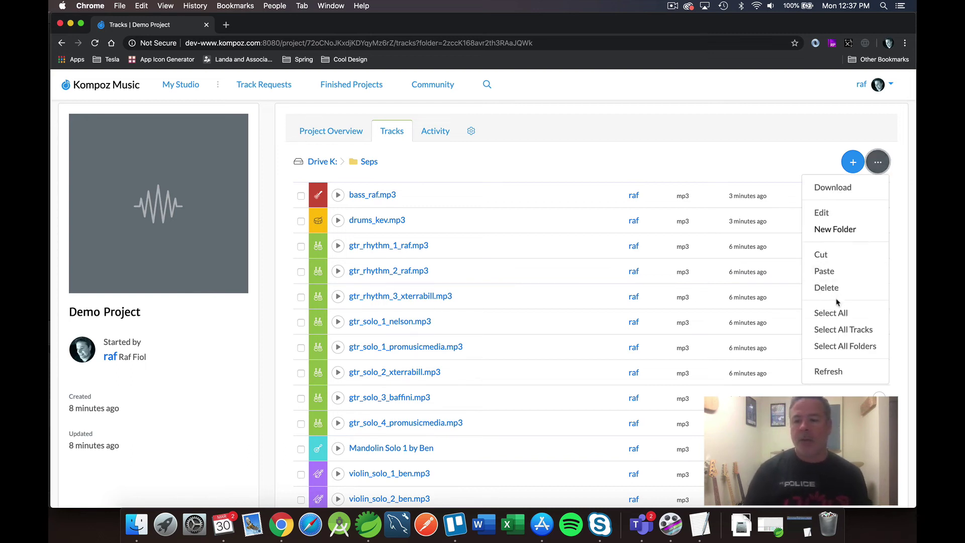
left_click(842, 332)
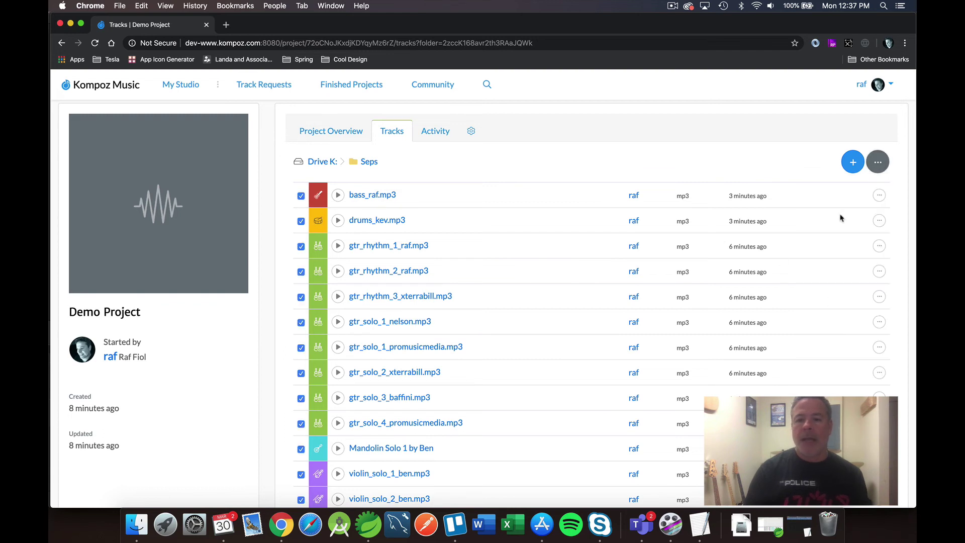
left_click(877, 161)
left_click(832, 211)
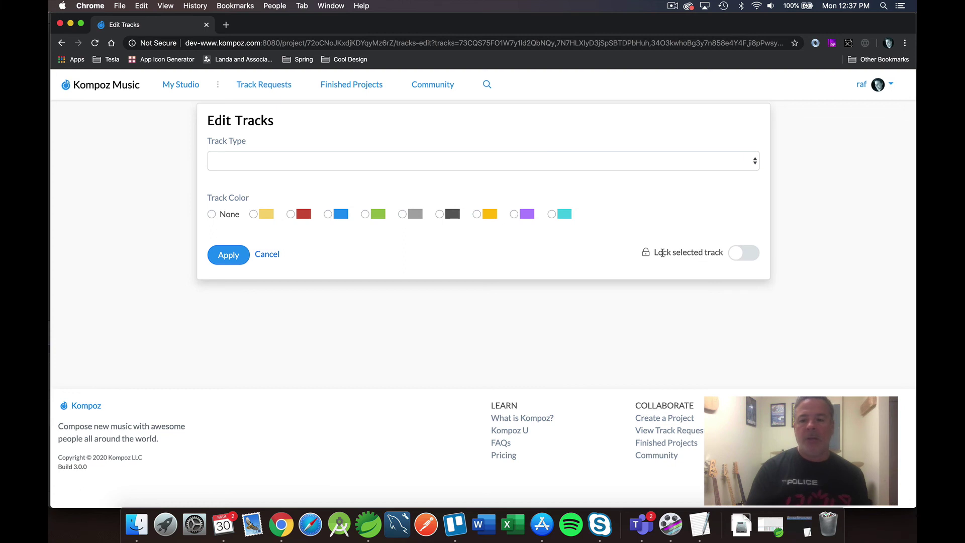
left_click_drag(660, 252, 705, 253)
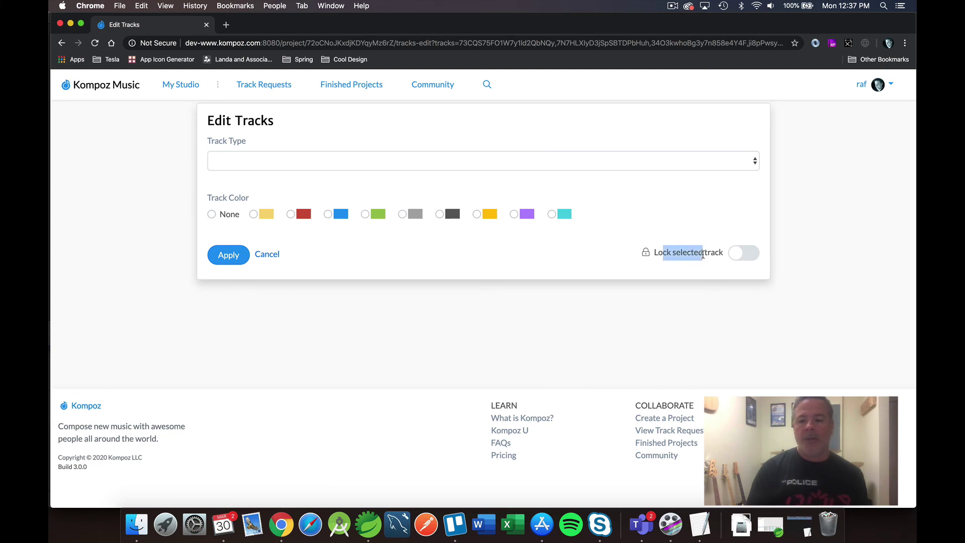
left_click(711, 254)
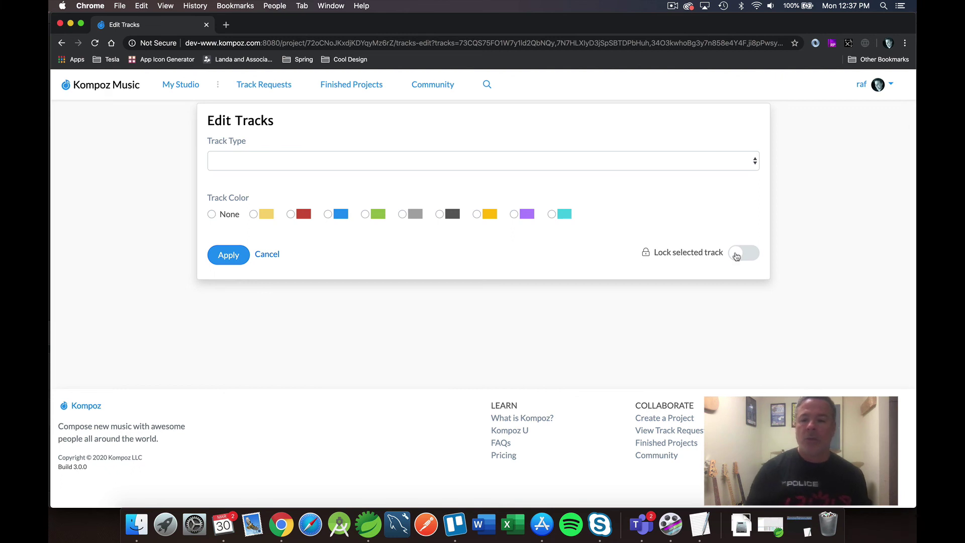
left_click(740, 256)
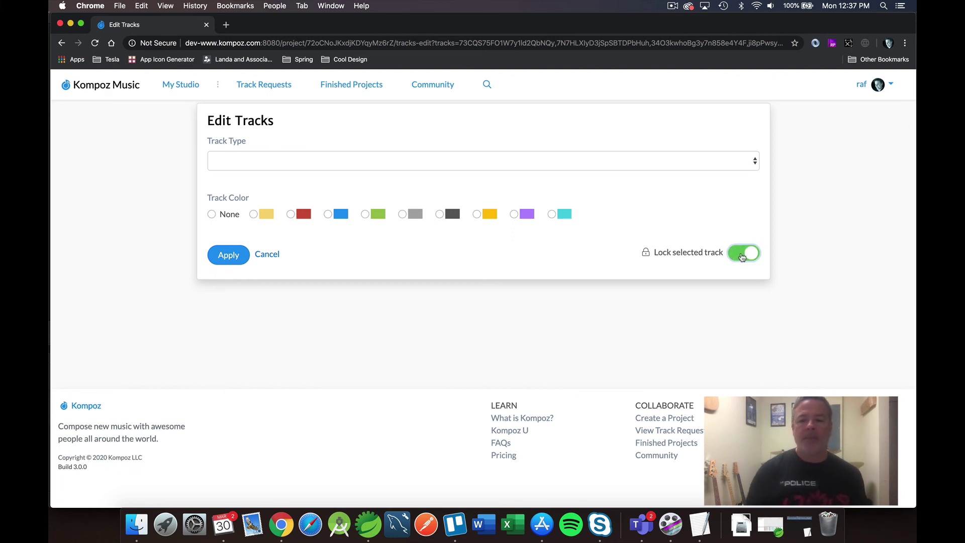
left_click(228, 255)
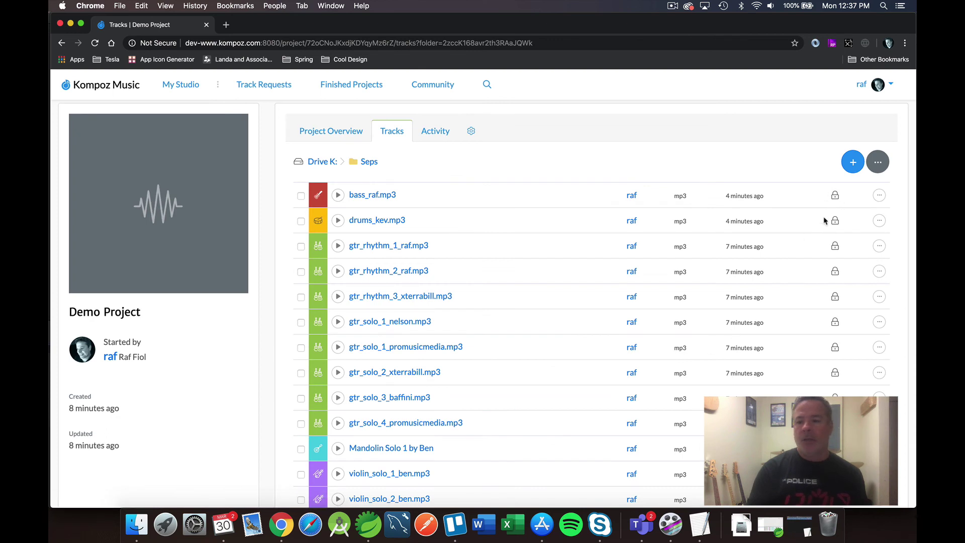
Step: Check whether the bass track can be deleted
scroll(829, 248, "down", 3)
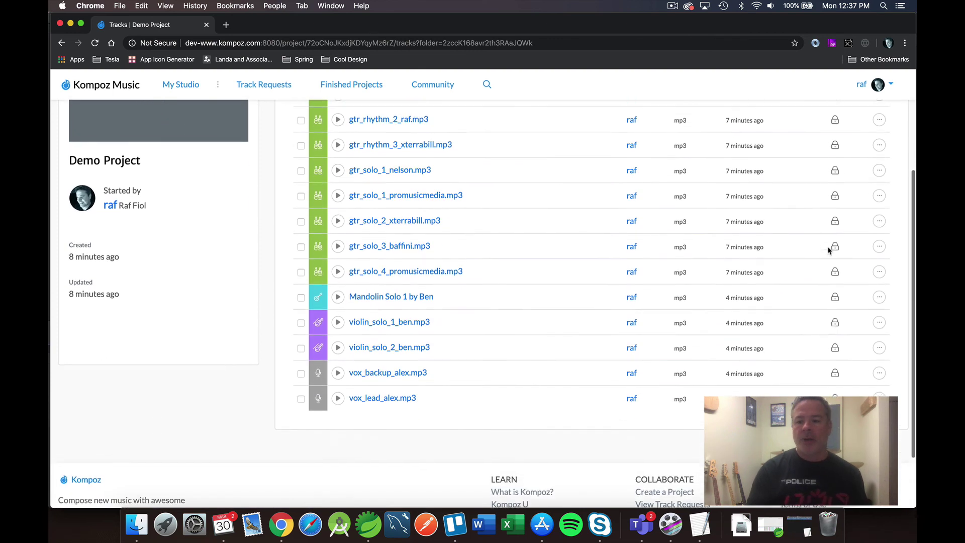
scroll(829, 249, "up", 3)
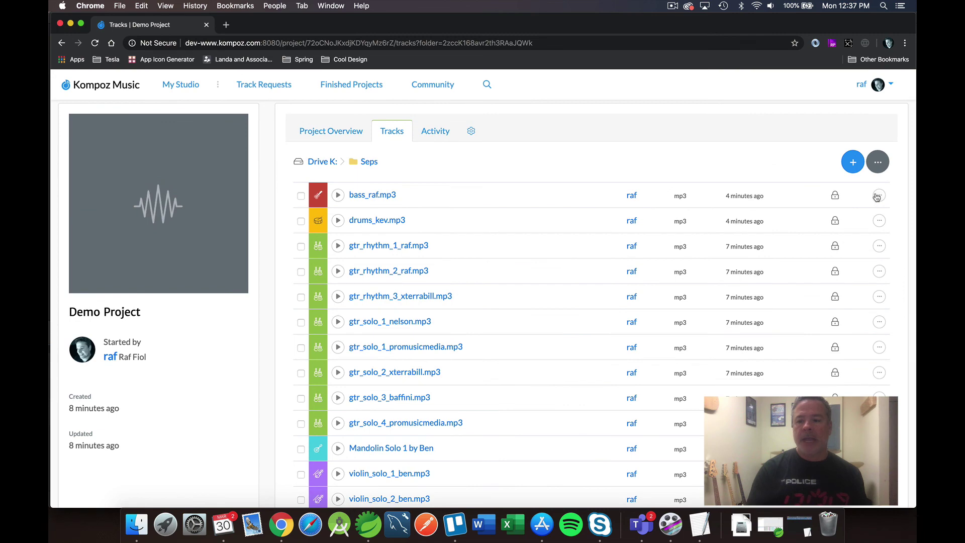
left_click(877, 196)
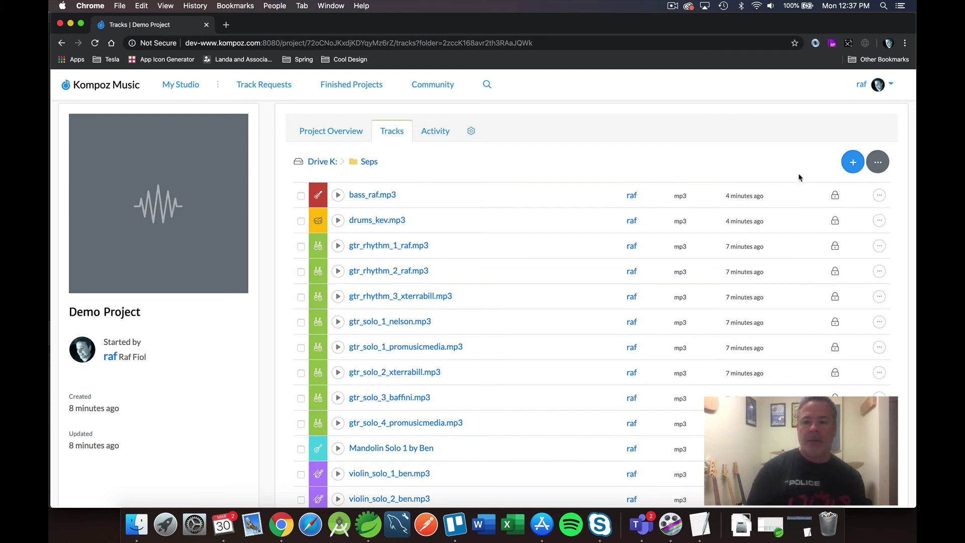
Step: Try deleting all 15 tracks, dismiss the Cannot Remove Track warning, and return to Drive K:
left_click(870, 173)
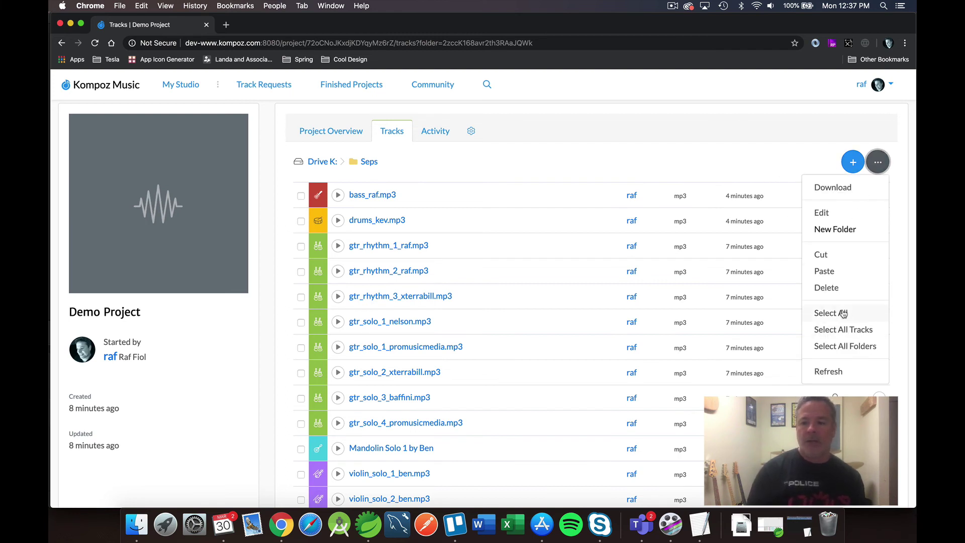
left_click(850, 328)
left_click(877, 162)
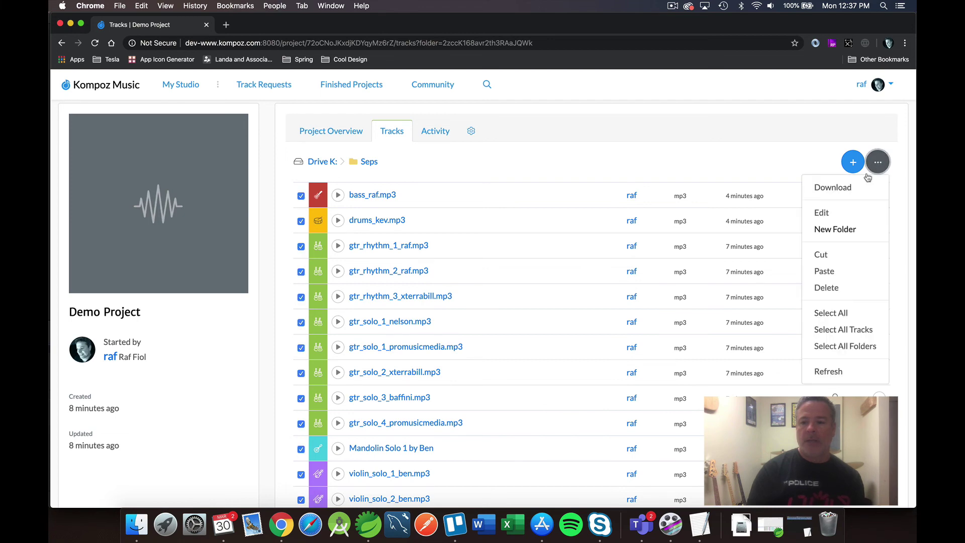
left_click(828, 287)
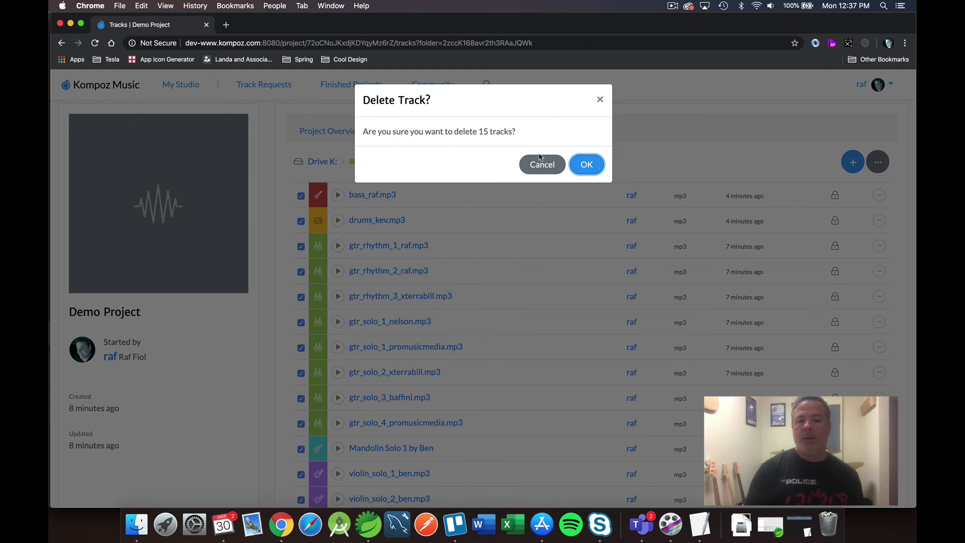
left_click(586, 164)
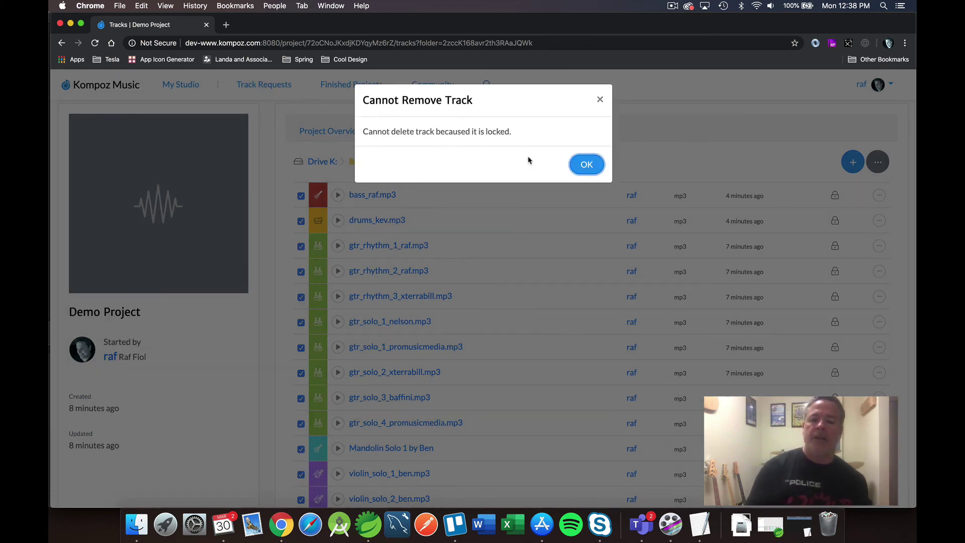
left_click(600, 99)
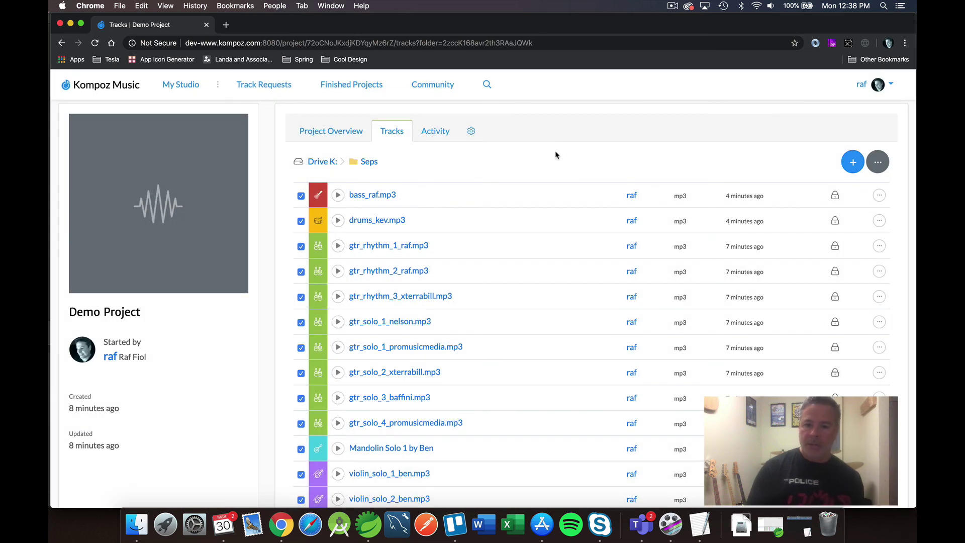
left_click(325, 162)
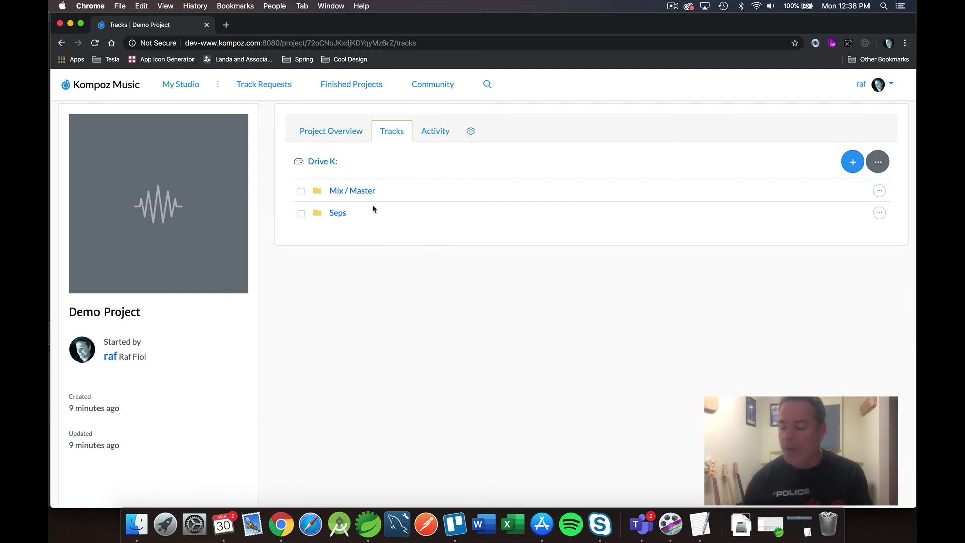
Step: View the Demo Project overview, then reopen the Seps folder and review its 15 locked stems
left_click(350, 132)
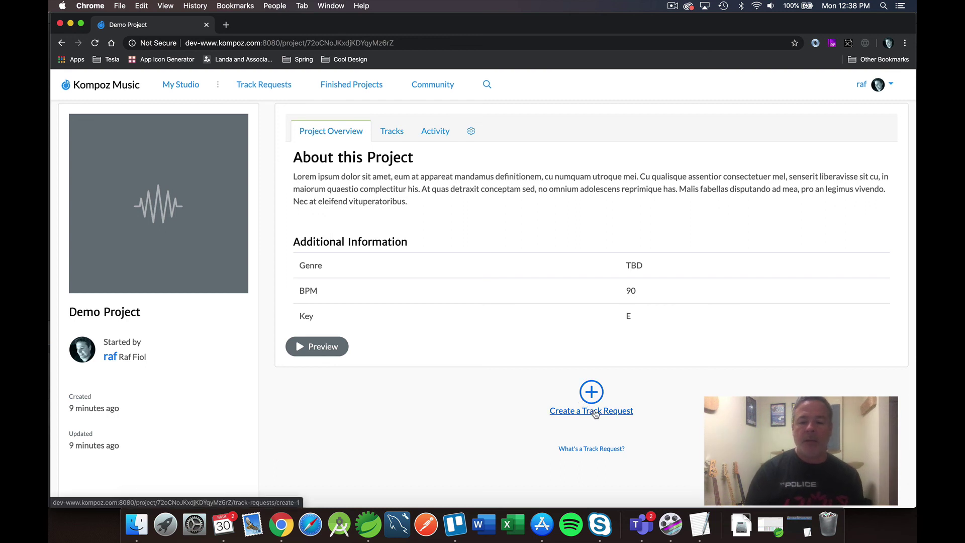
left_click(397, 131)
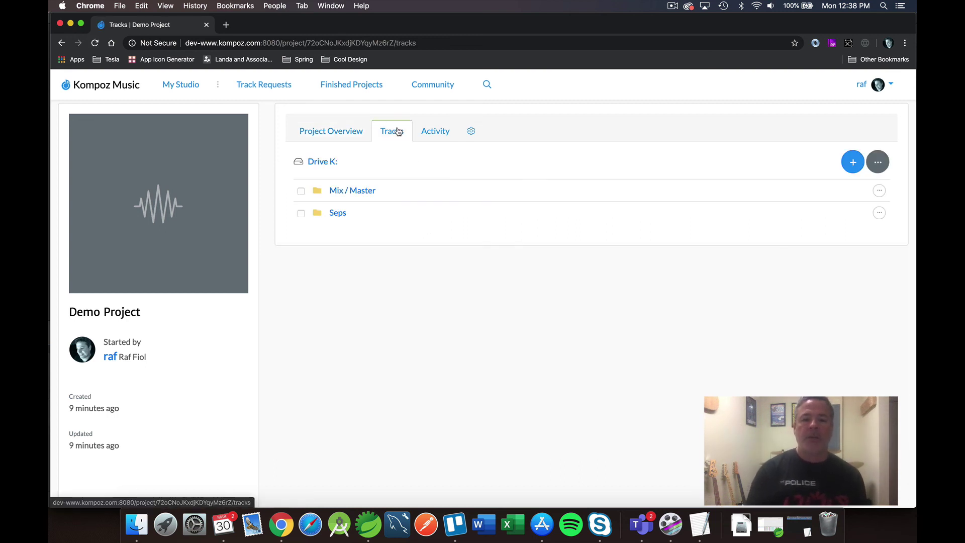
left_click(342, 211)
scroll(528, 295, "down", 4)
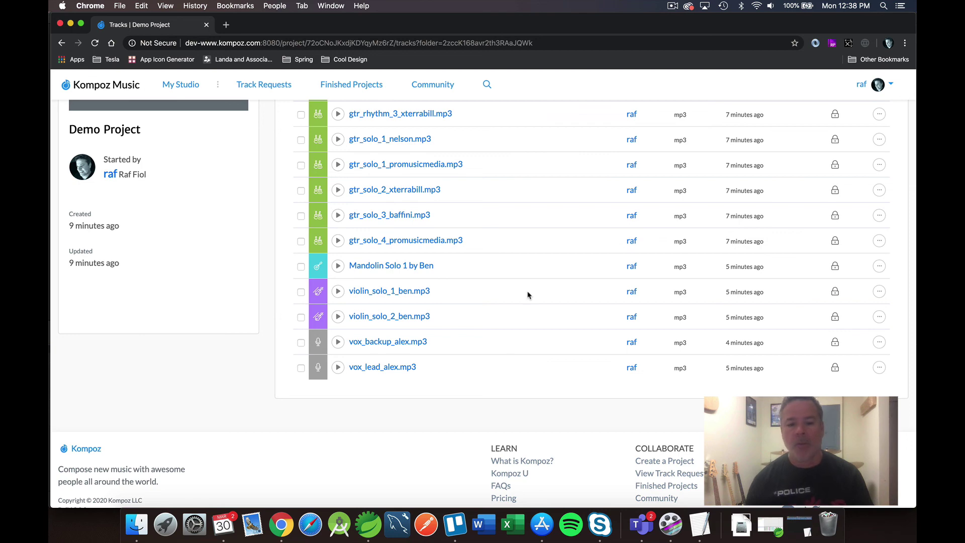
scroll(527, 295, "up", 4)
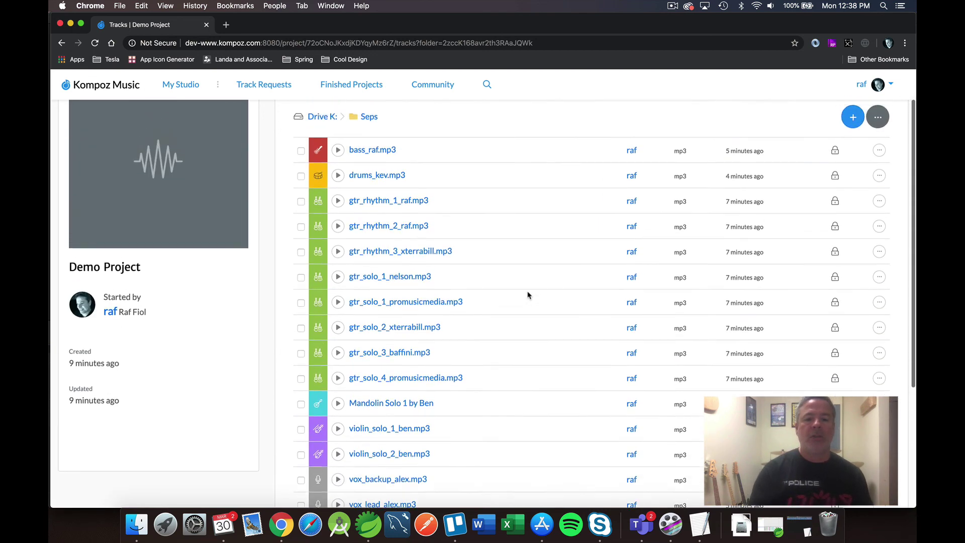
Step: From the Demo Project overview, begin a new Track Request at the Step 1 instrument grid
left_click(347, 138)
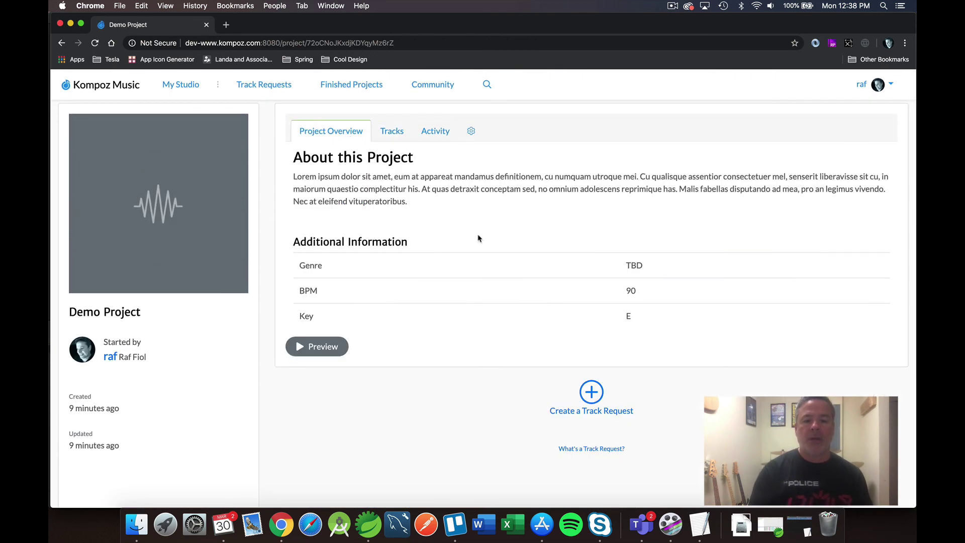
left_click(592, 393)
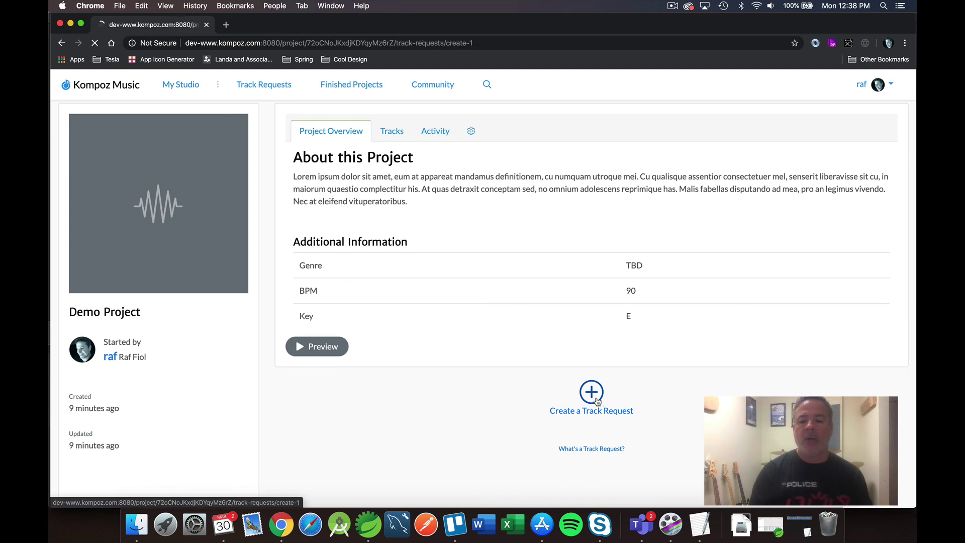